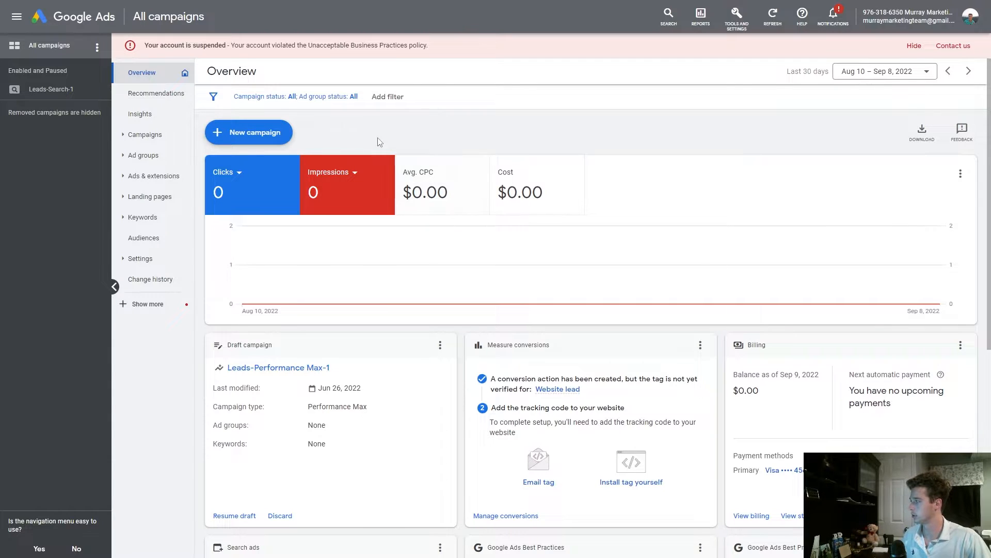
Start a new campaign with the Sales objective and continue
{"action": "left_click", "coordinate": [272, 135]}
{"action": "left_click", "coordinate": [273, 140]}
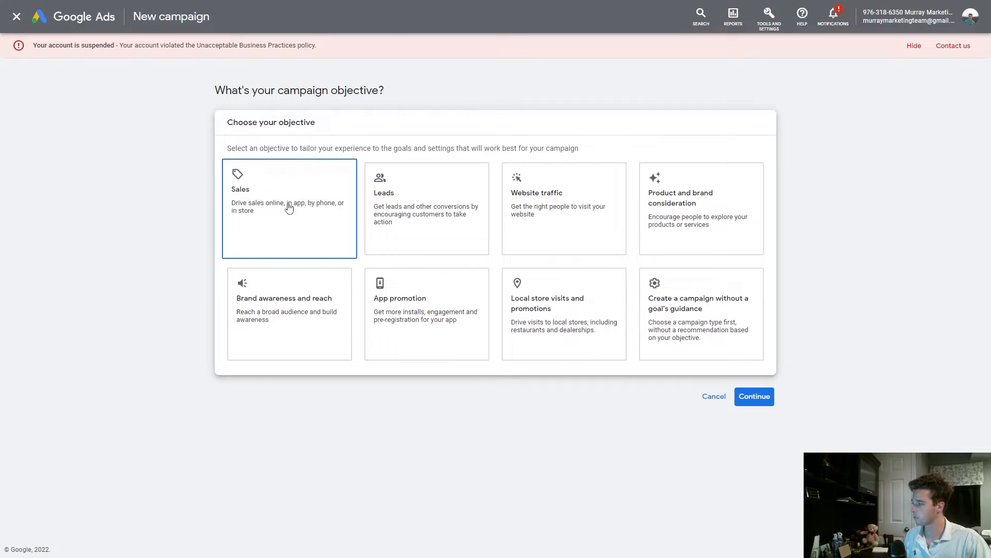
{"action": "left_click", "coordinate": [276, 192]}
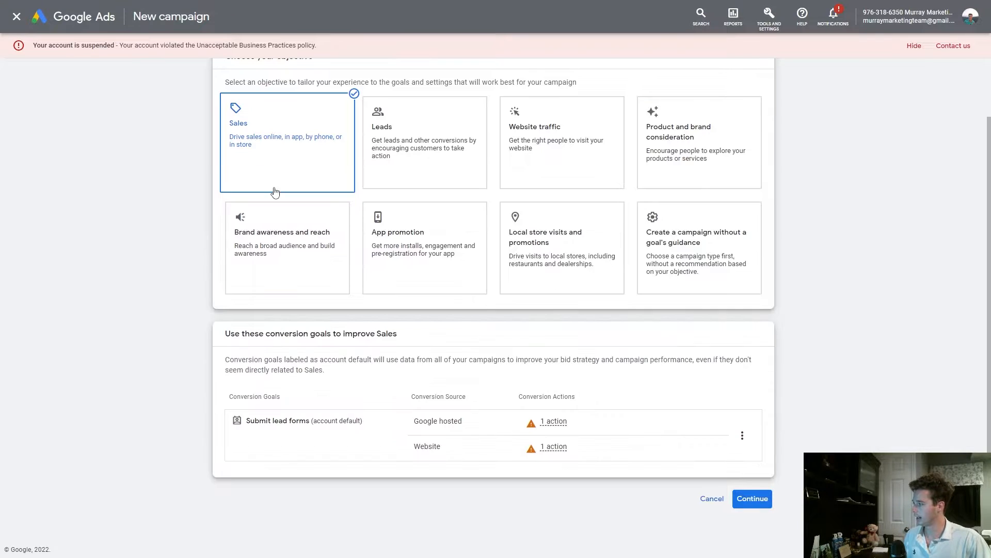
{"action": "left_click", "coordinate": [753, 498]}
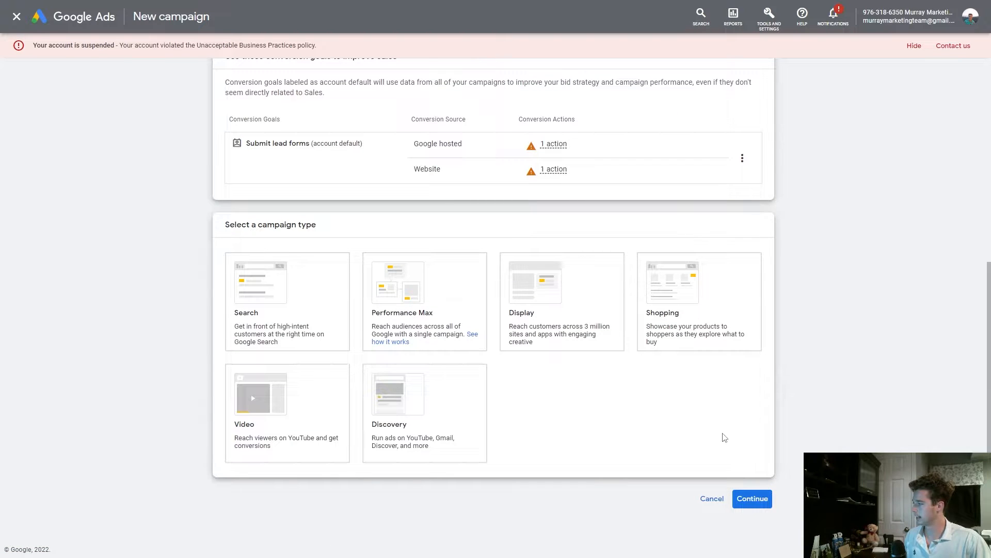
Choose the Performance Max campaign type, keep the default campaign name, and continue
{"action": "scroll", "coordinate": [276, 288], "scroll_direction": "up", "scroll_amount": 3}
{"action": "scroll", "coordinate": [524, 265], "scroll_direction": "down", "scroll_amount": 1}
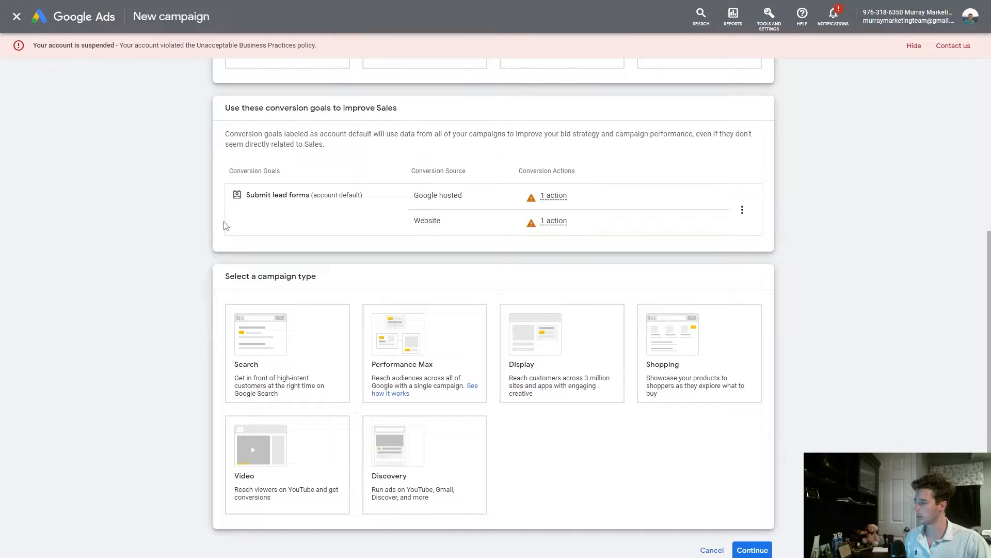
{"action": "left_click", "coordinate": [417, 342]}
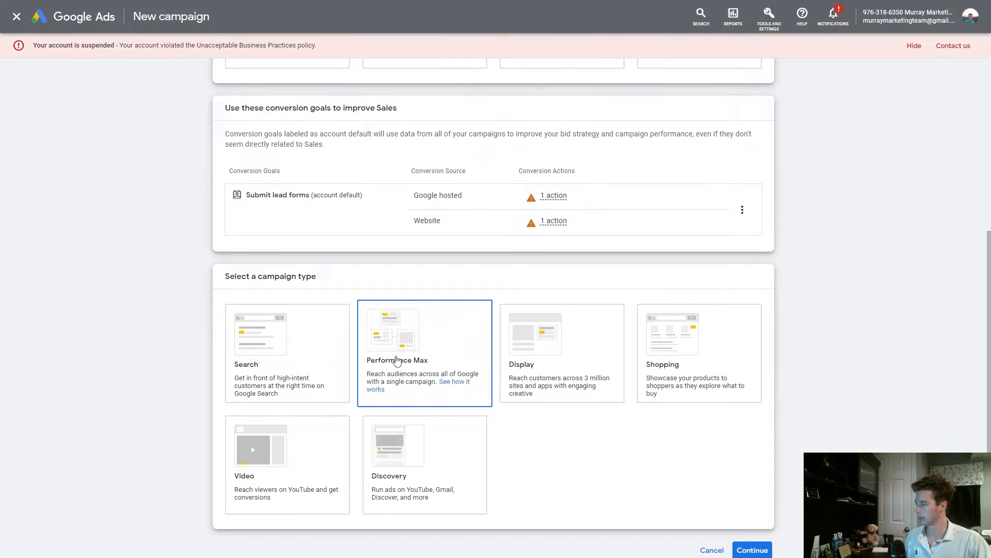
{"action": "left_click", "coordinate": [764, 496]}
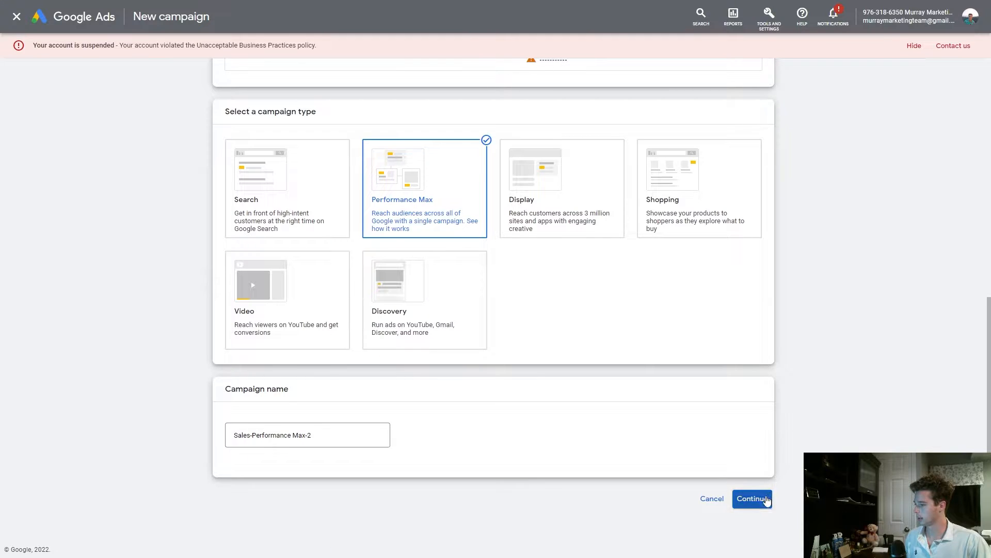
{"action": "left_click", "coordinate": [634, 390]}
Set the average daily budget to $100
{"action": "type", "text": "100"}
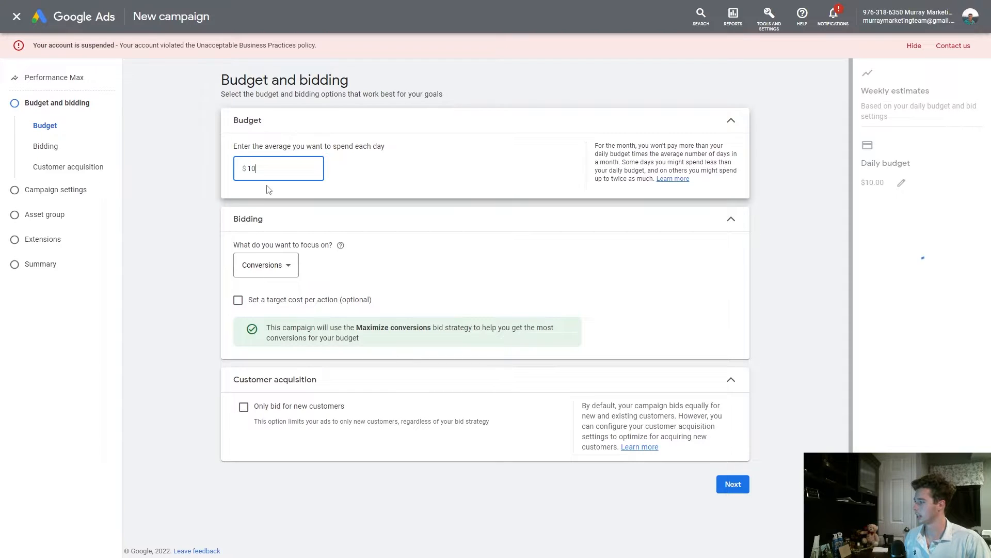
{"action": "left_click", "coordinate": [332, 228]}
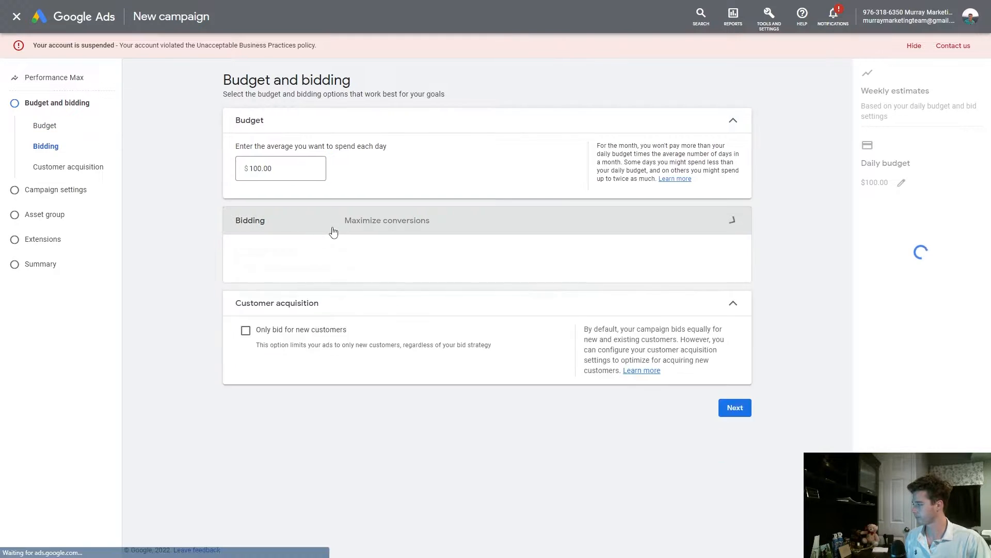
Review the bidding focus options, keeping the focus on Conversions
{"action": "left_click", "coordinate": [326, 227]}
{"action": "left_click", "coordinate": [283, 265]}
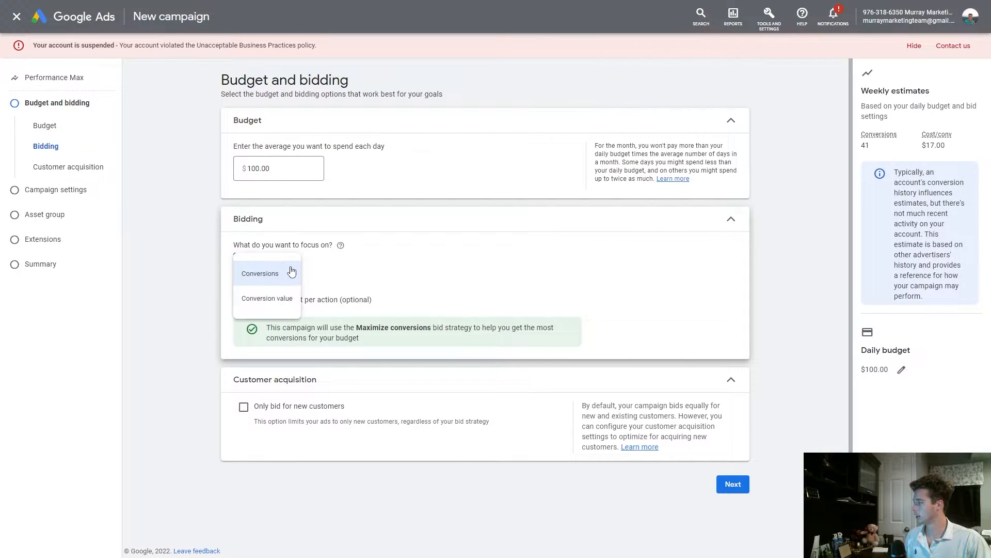
{"action": "left_click", "coordinate": [176, 238]}
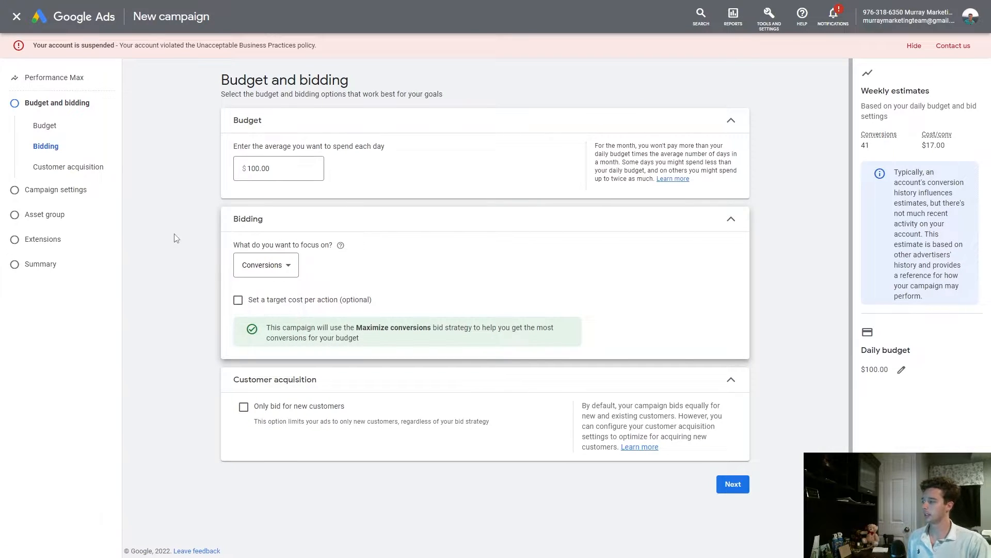
{"action": "left_click", "coordinate": [261, 266]}
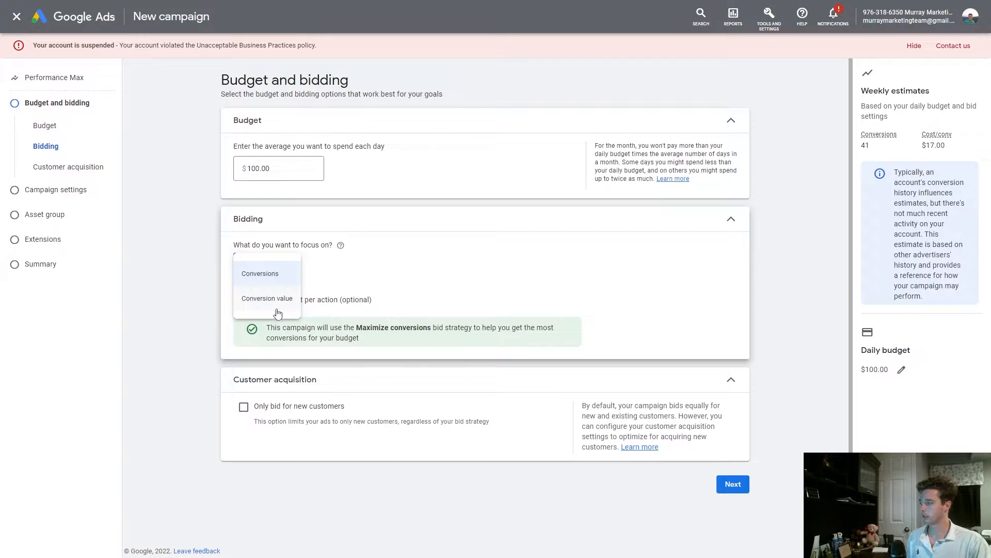
{"action": "left_click", "coordinate": [192, 243]}
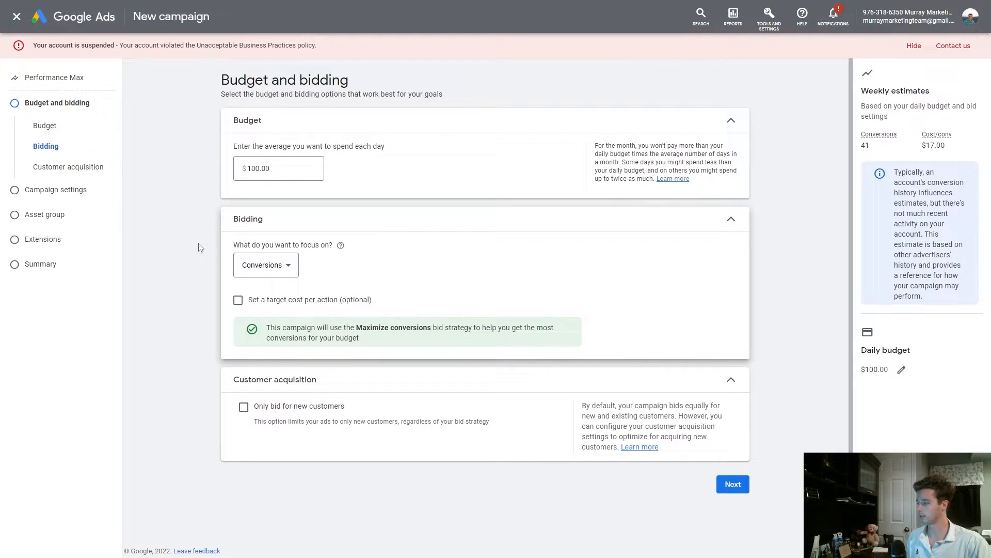
Proceed to campaign settings, expand More settings, and continue with the default location and language
{"action": "left_click", "coordinate": [732, 484]}
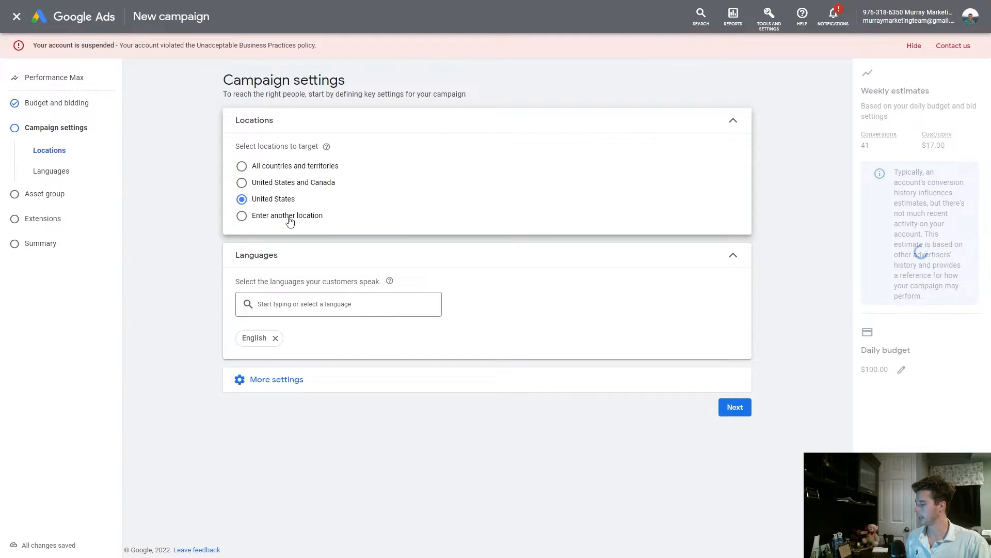
{"action": "left_click", "coordinate": [495, 377]}
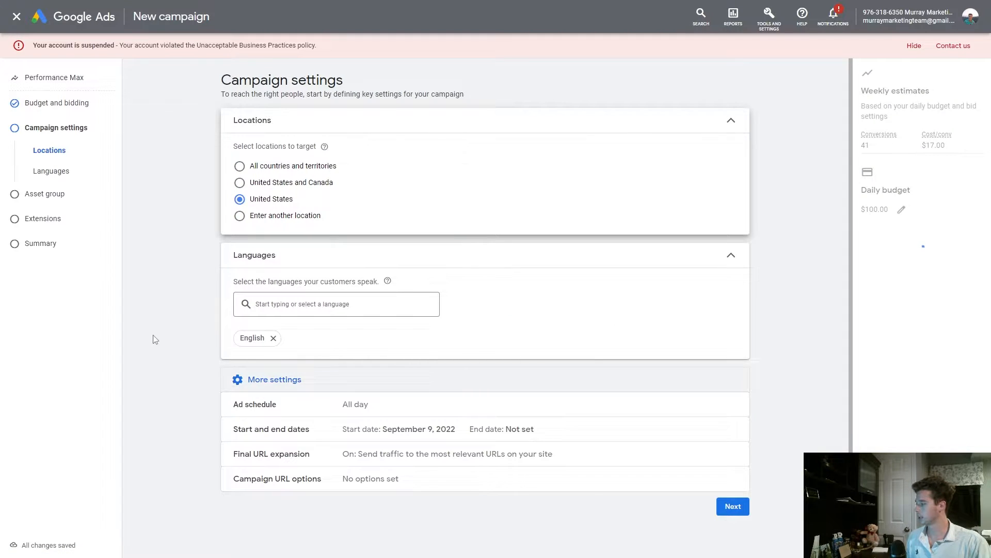
{"action": "scroll", "coordinate": [192, 361], "scroll_direction": "down", "scroll_amount": 1}
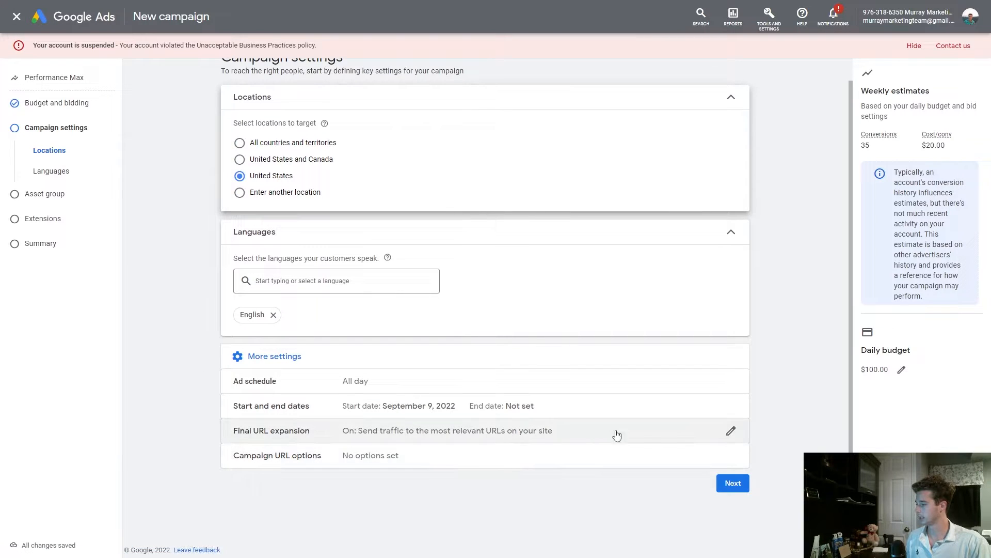
{"action": "left_click", "coordinate": [734, 482]}
Scroll through the asset group form to examine the asset fields and ad preview
{"action": "scroll", "coordinate": [195, 293], "scroll_direction": "down", "scroll_amount": 2}
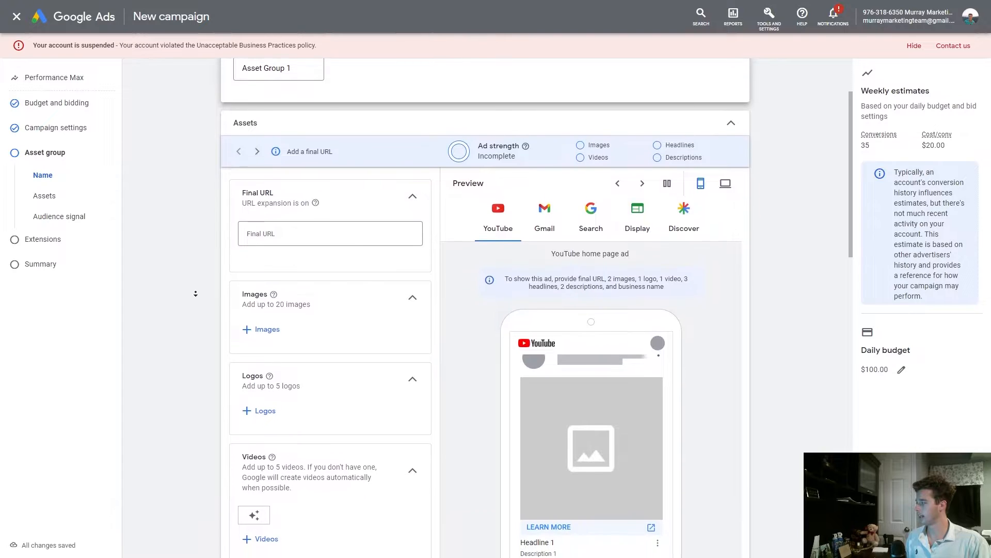
{"action": "scroll", "coordinate": [195, 293], "scroll_direction": "down", "scroll_amount": 1}
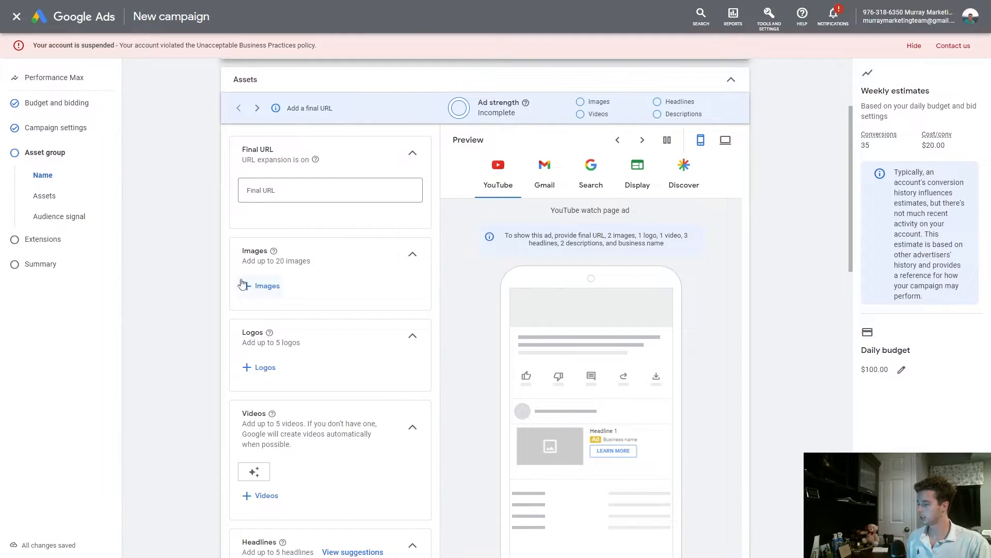
{"action": "scroll", "coordinate": [209, 273], "scroll_direction": "down", "scroll_amount": 1}
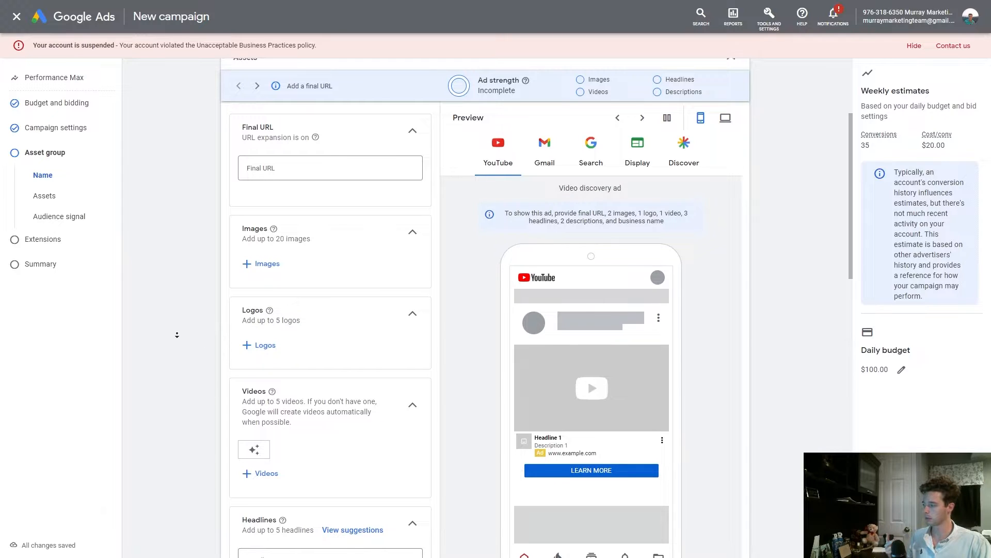
{"action": "scroll", "coordinate": [178, 333], "scroll_direction": "down", "scroll_amount": 6}
{"action": "scroll", "coordinate": [165, 345], "scroll_direction": "down", "scroll_amount": 2}
{"action": "scroll", "coordinate": [170, 289], "scroll_direction": "up", "scroll_amount": 6}
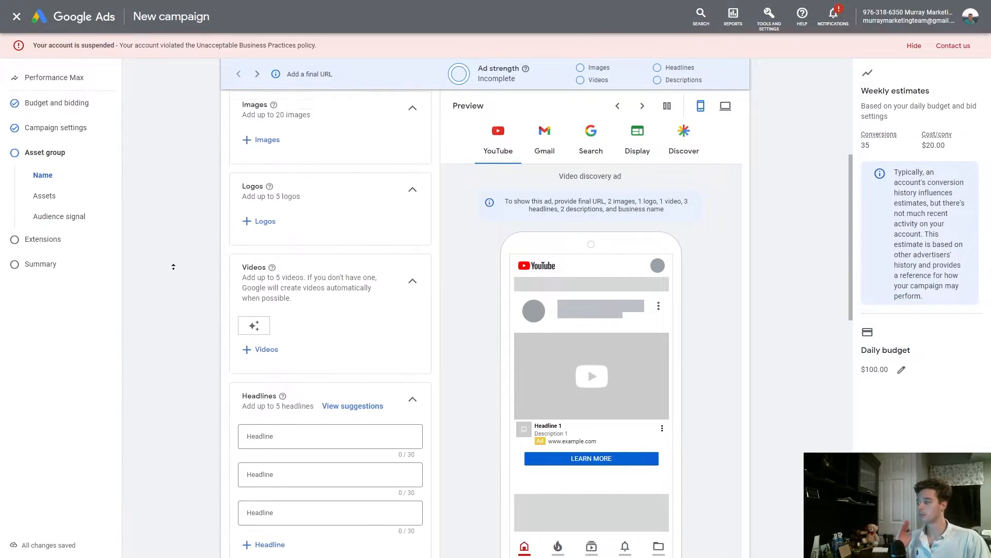
{"action": "scroll", "coordinate": [174, 266], "scroll_direction": "up", "scroll_amount": 4}
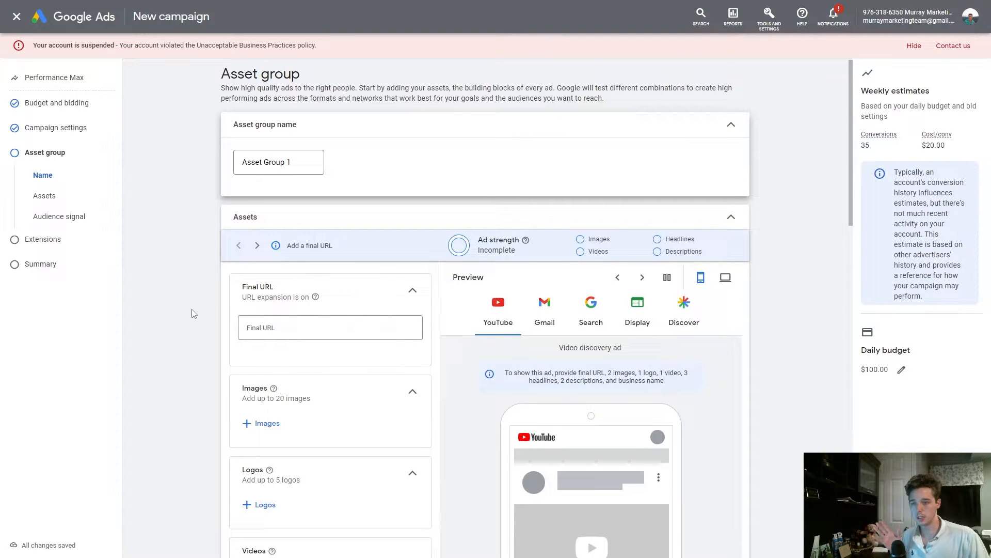
{"action": "middle_click", "coordinate": [170, 323]}
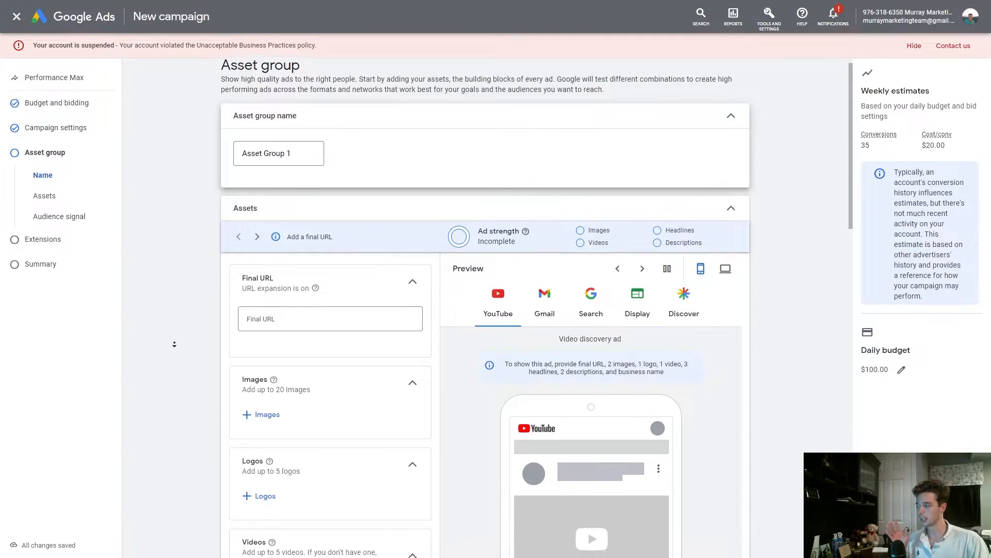
{"action": "middle_click", "coordinate": [175, 343]}
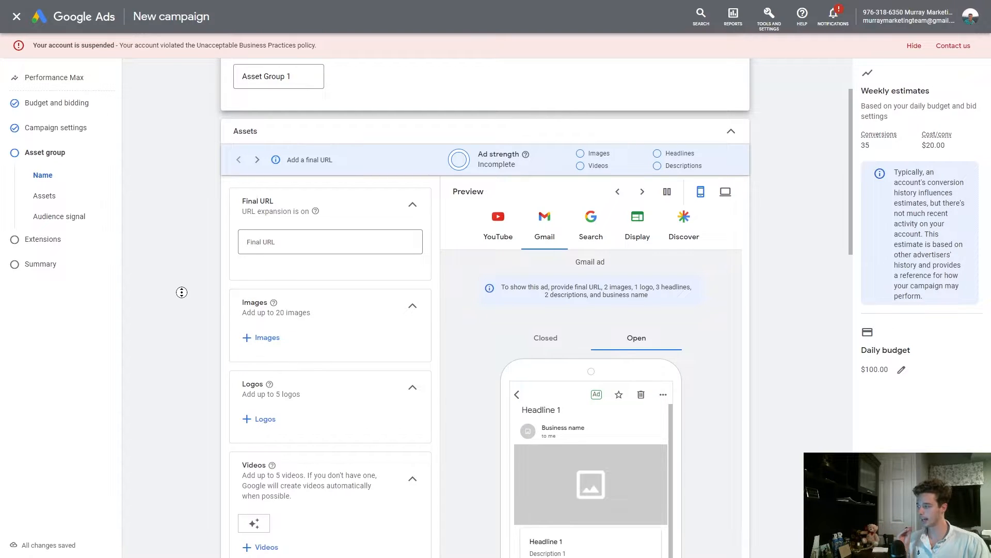
{"action": "scroll", "coordinate": [186, 305], "scroll_direction": "down", "scroll_amount": 2}
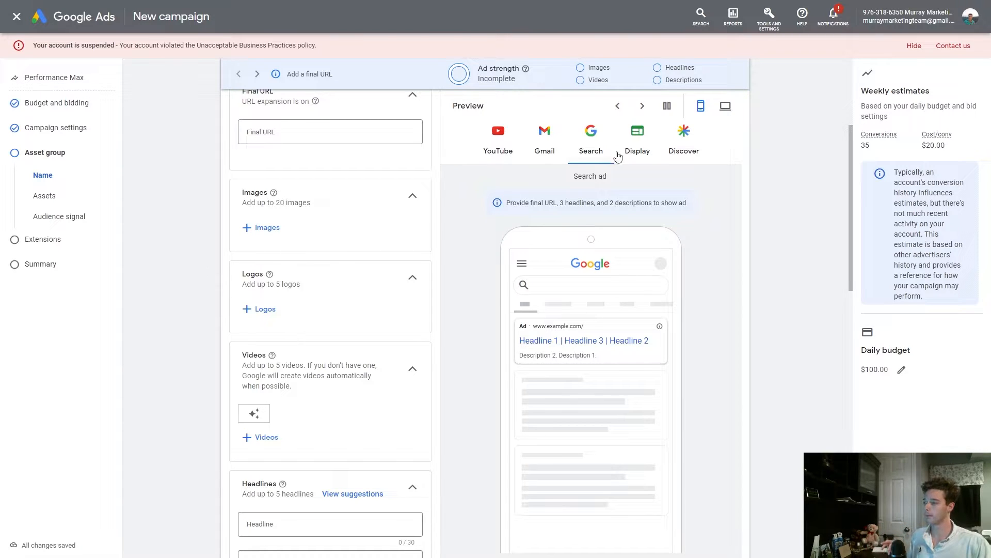
Browse the ad preview across the YouTube, Gmail, Search, and Display placements
{"action": "left_click", "coordinate": [517, 140]}
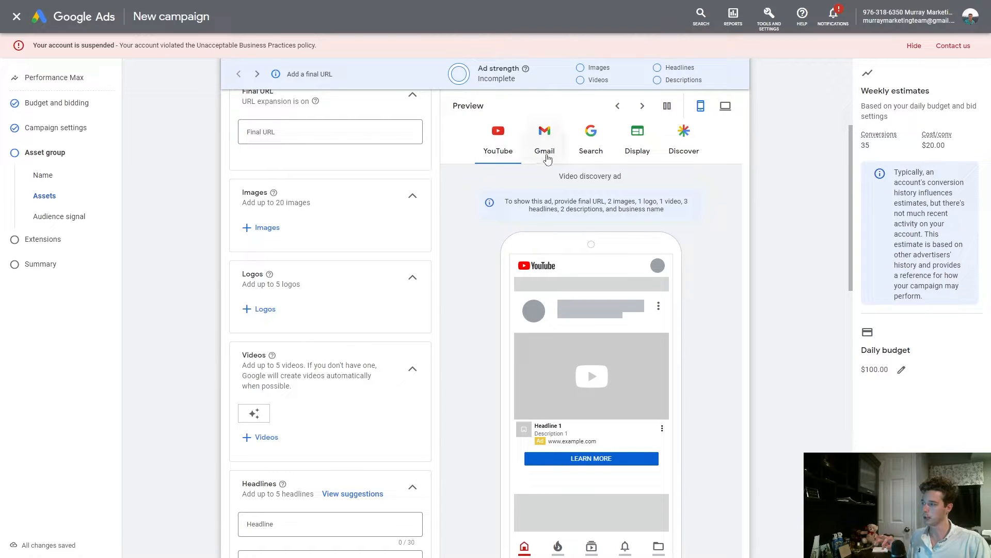
{"action": "left_click", "coordinate": [545, 147]}
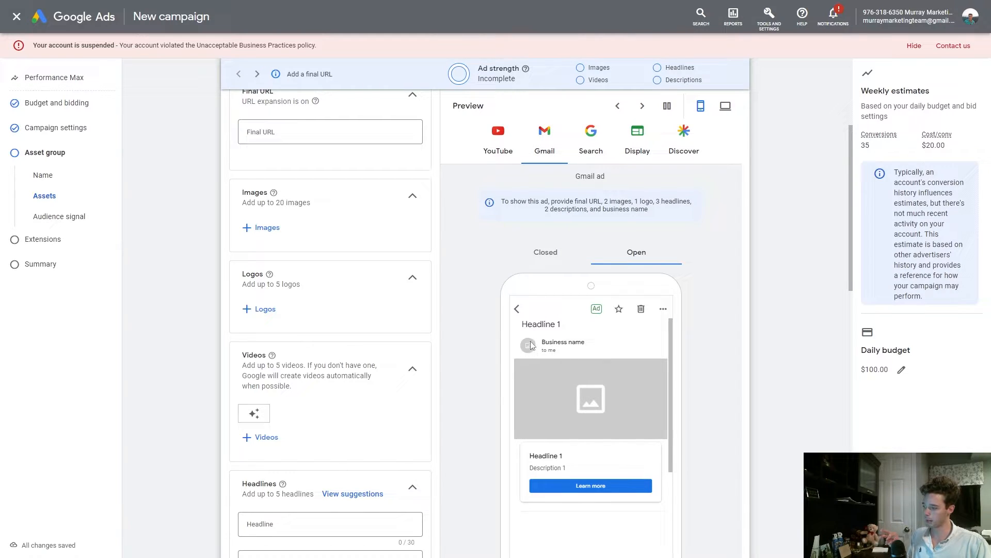
{"action": "left_click", "coordinate": [588, 135]}
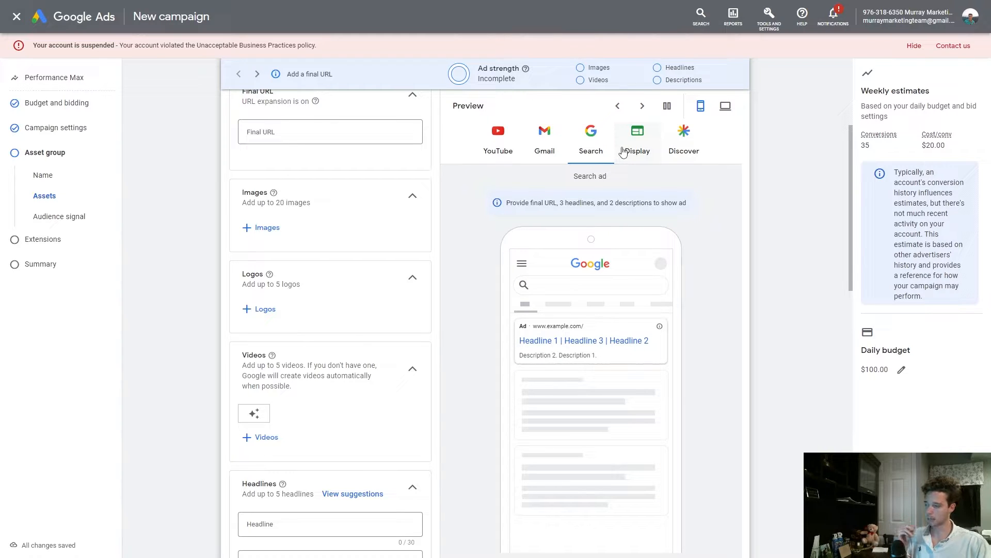
{"action": "left_click", "coordinate": [667, 106]}
{"action": "left_click", "coordinate": [643, 106]}
{"action": "left_click", "coordinate": [643, 106]}
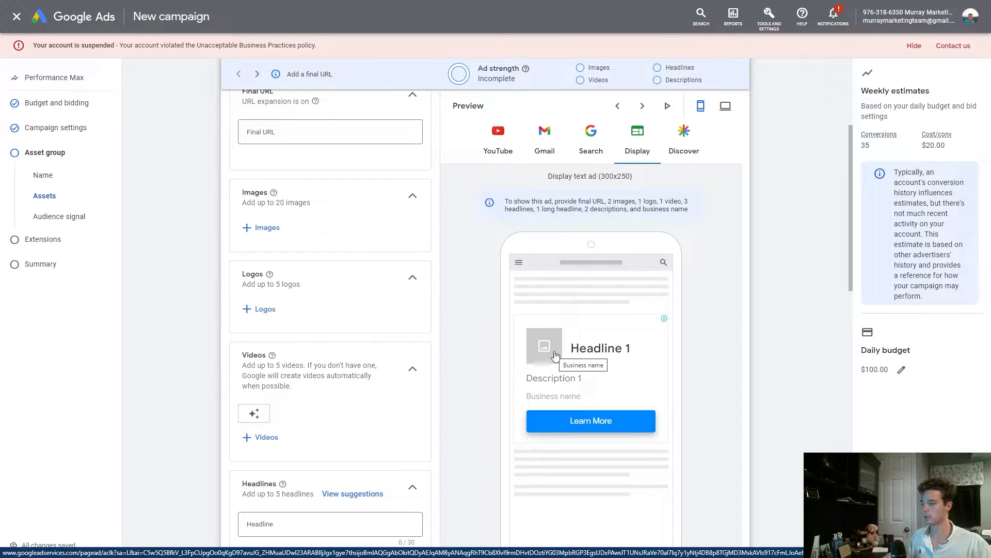
Scroll through the headline, description, business name, and call-to-action fields of the asset group
{"action": "scroll", "coordinate": [202, 356], "scroll_direction": "down", "scroll_amount": 2}
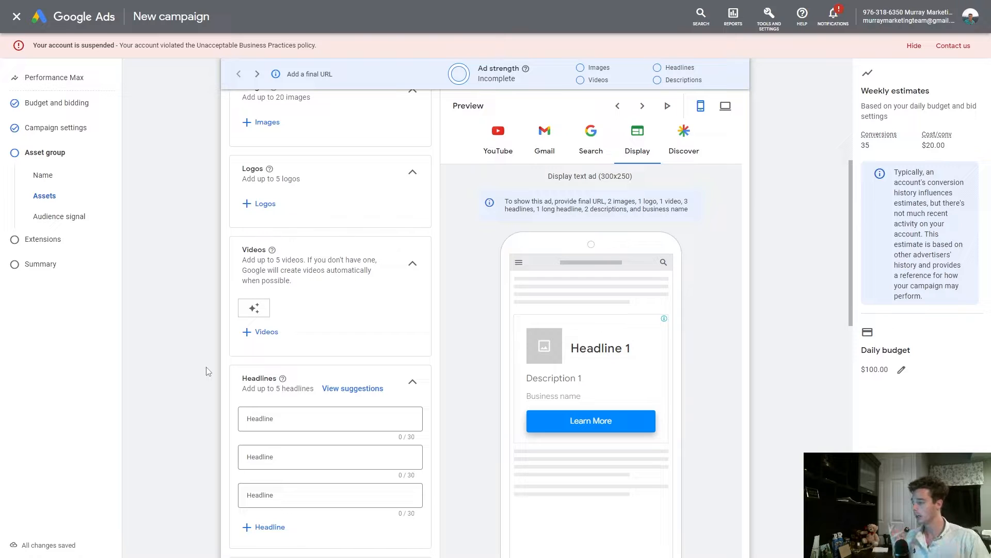
{"action": "scroll", "coordinate": [172, 348], "scroll_direction": "down", "scroll_amount": 5}
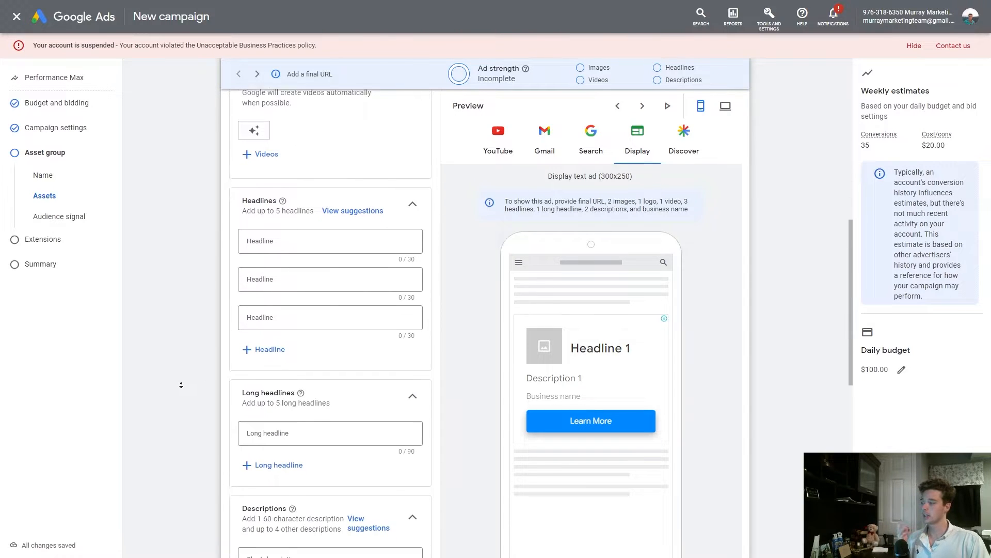
{"action": "scroll", "coordinate": [184, 397], "scroll_direction": "down", "scroll_amount": 3}
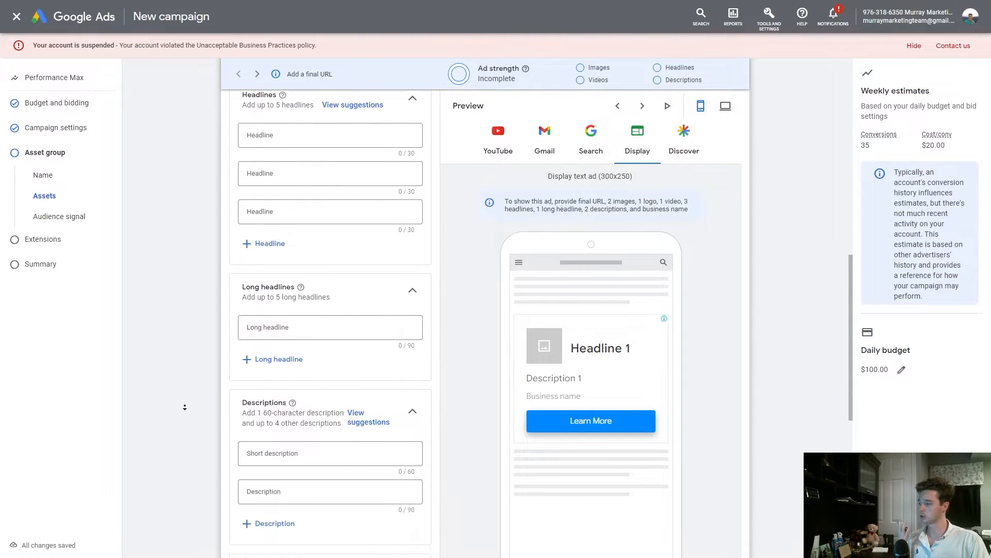
{"action": "scroll", "coordinate": [185, 408], "scroll_direction": "down", "scroll_amount": 3}
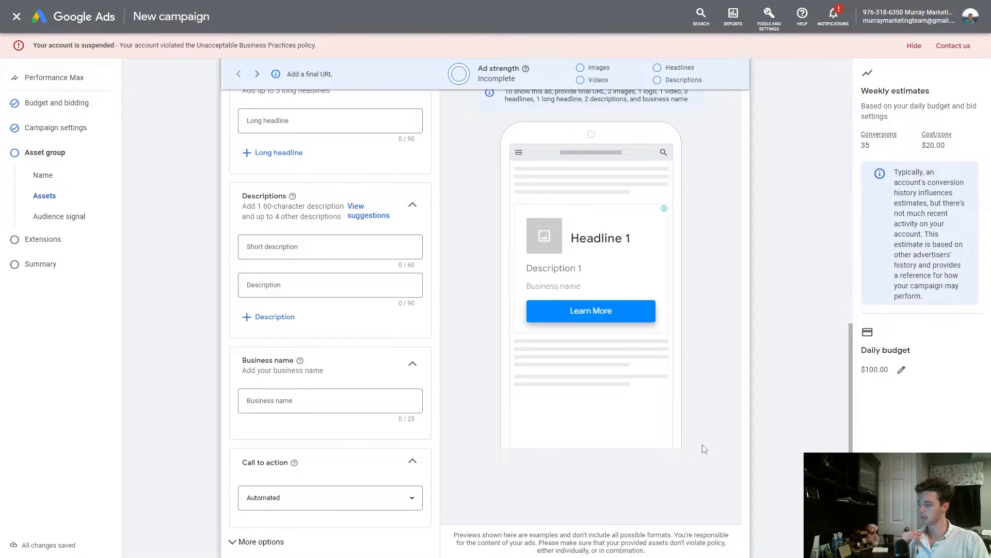
{"action": "left_click_drag", "start_coordinate": [853, 399], "coordinate": [852, 422]}
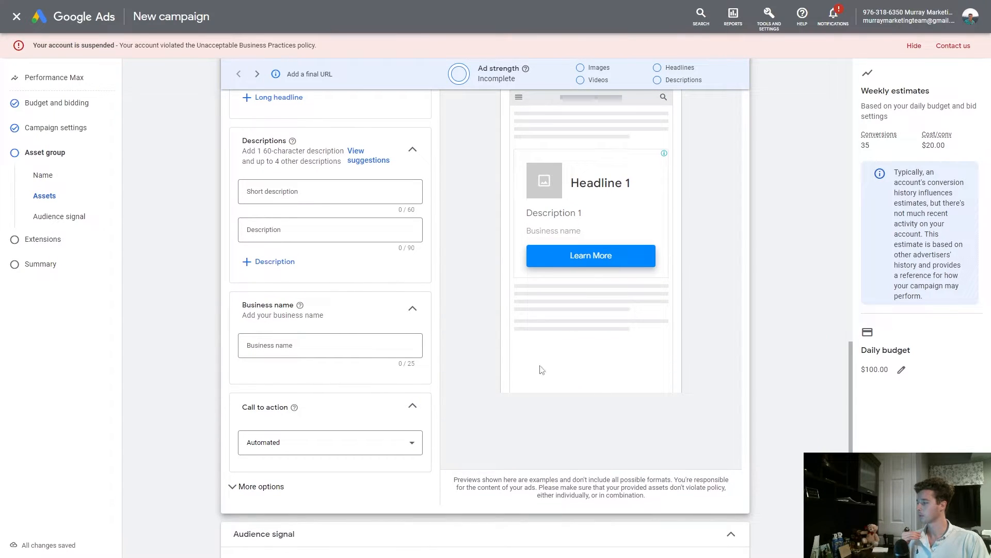
{"action": "left_click", "coordinate": [369, 444]}
{"action": "left_click", "coordinate": [183, 382]}
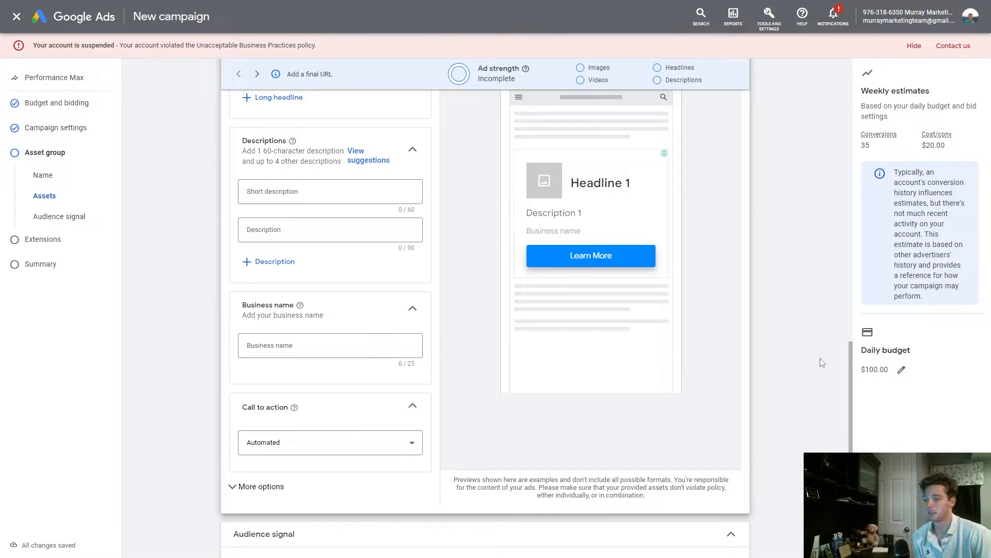
{"action": "left_click_drag", "start_coordinate": [855, 365], "coordinate": [859, 420]}
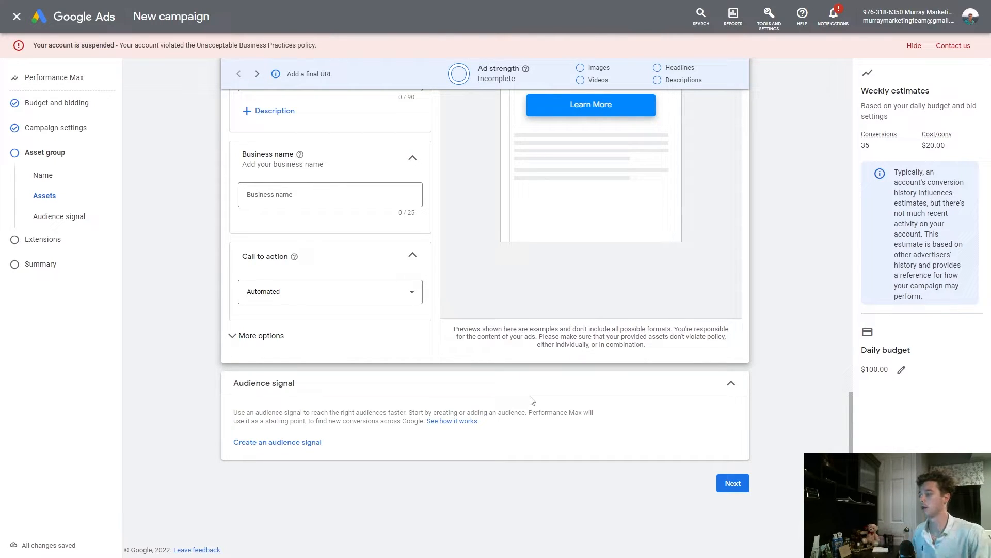
Create a new audience signal and name it Hiking Backpack, correcting the spelling of Backpack
{"action": "left_click", "coordinate": [292, 443]}
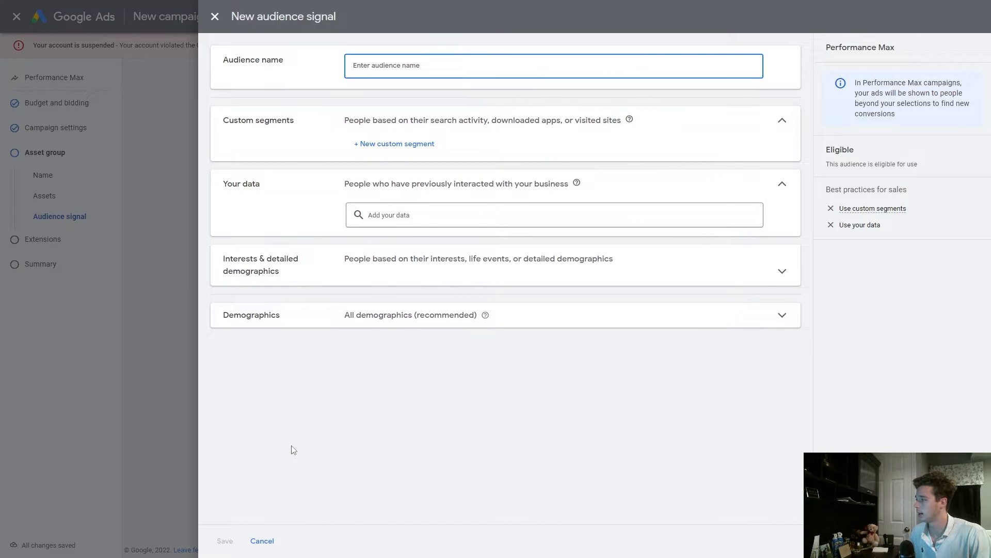
{"action": "type", "text": "Hiking Backapaf"}
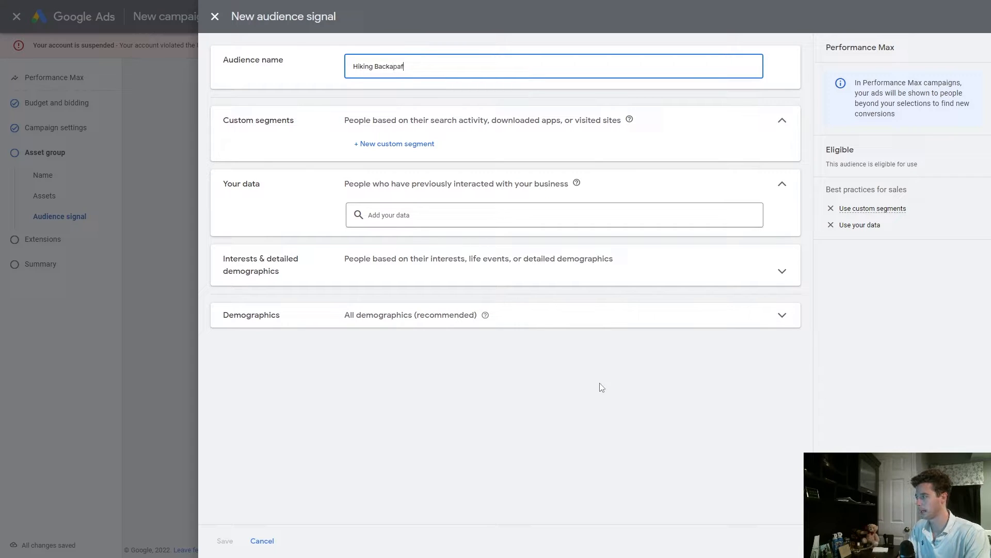
{"action": "type", "text": "ck"}
{"action": "right_click", "coordinate": [403, 67]}
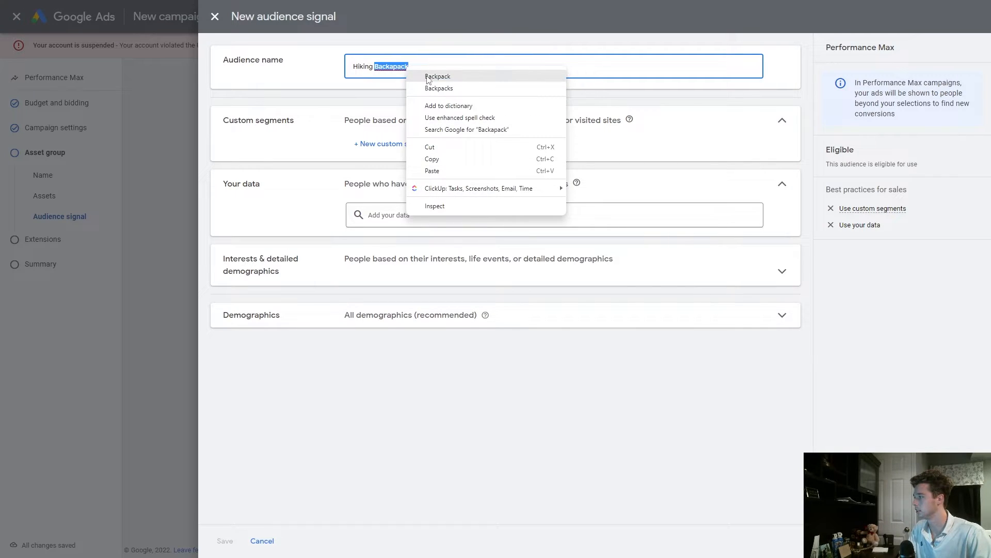
{"action": "left_click", "coordinate": [429, 76]}
Start a new custom segment named Hiking Packs (1) targeting people with these interests or purchase intentions
{"action": "left_click", "coordinate": [327, 150]}
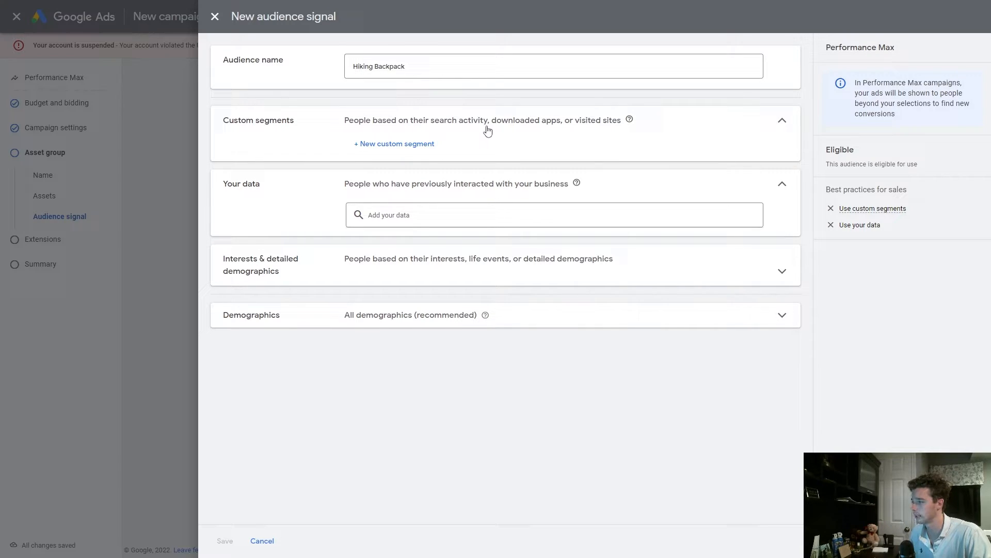
{"action": "left_click", "coordinate": [408, 144]}
{"action": "left_click", "coordinate": [388, 91]}
{"action": "type", "text": "Hi"}
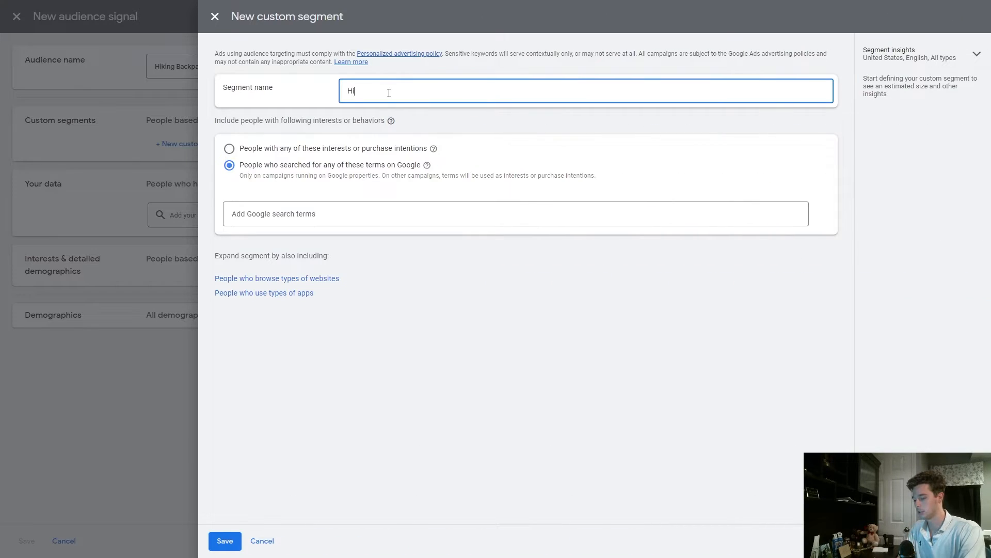
{"action": "type", "text": "king Packs (1"}
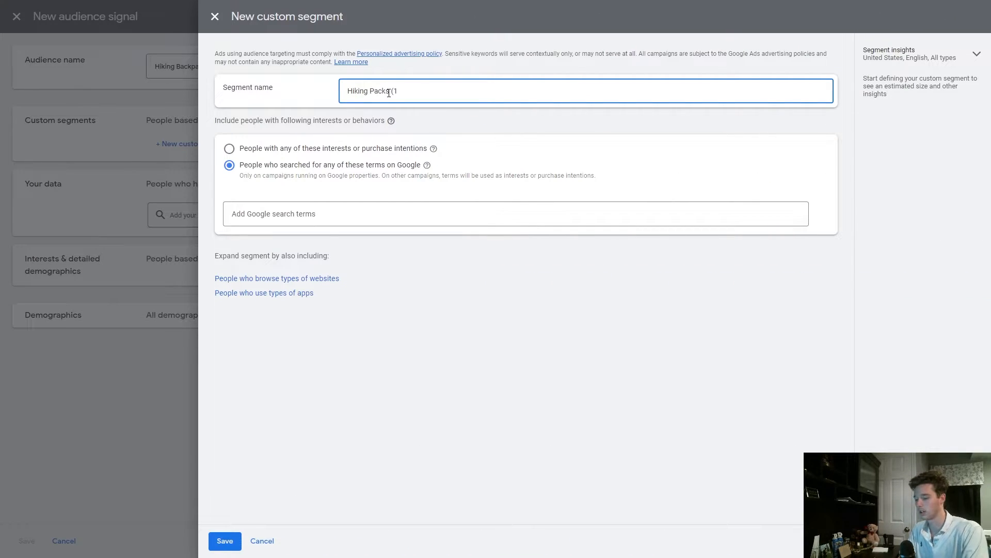
{"action": "type", "text": ")"}
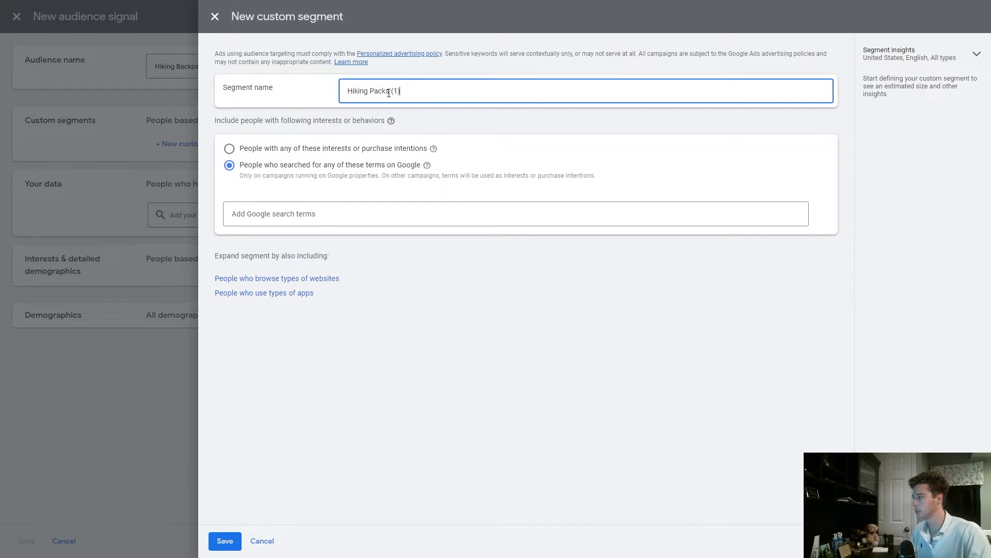
{"action": "left_click", "coordinate": [350, 150]}
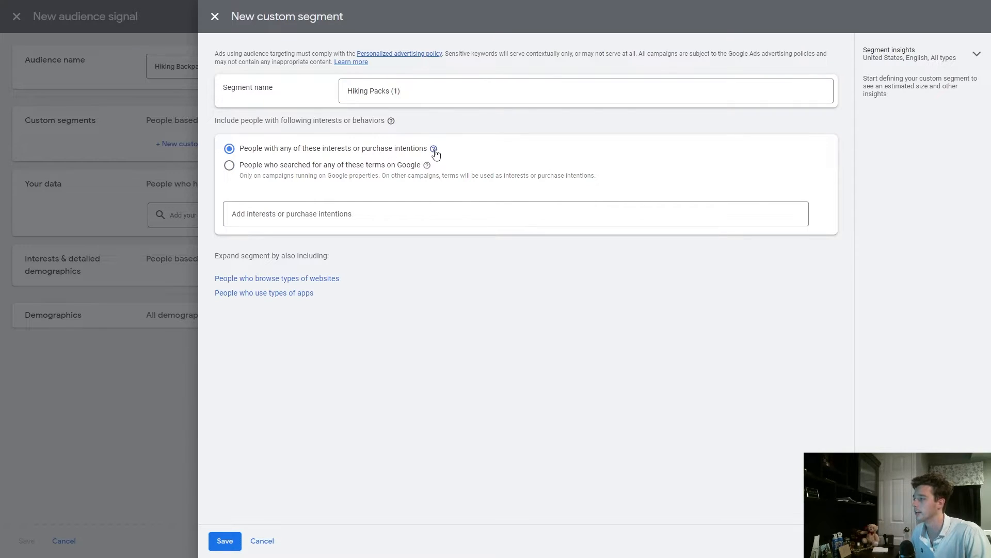
{"action": "mouse_move", "coordinate": [435, 153]}
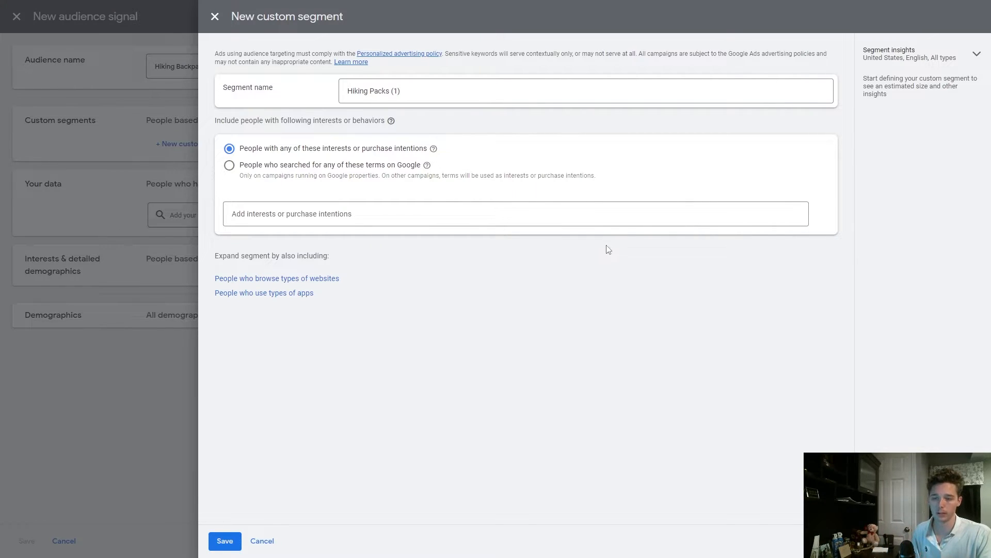
Add the interests hiking bag, hiking backpack and camping backpack to the segment and save it
{"action": "left_click", "coordinate": [485, 216]}
{"action": "type", "text": "hiking bag, hiking backpack, camping backpack"}
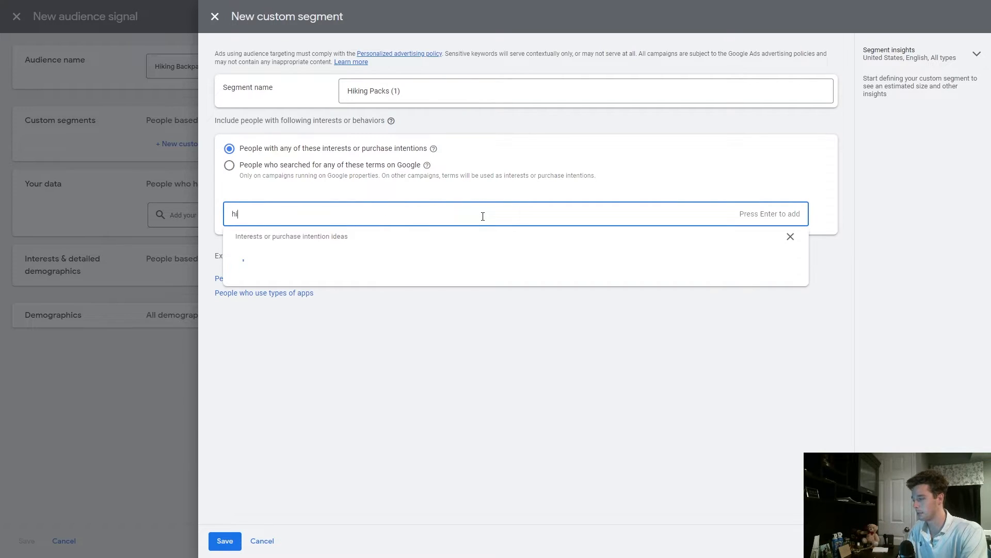
{"action": "key", "text": "Return"}
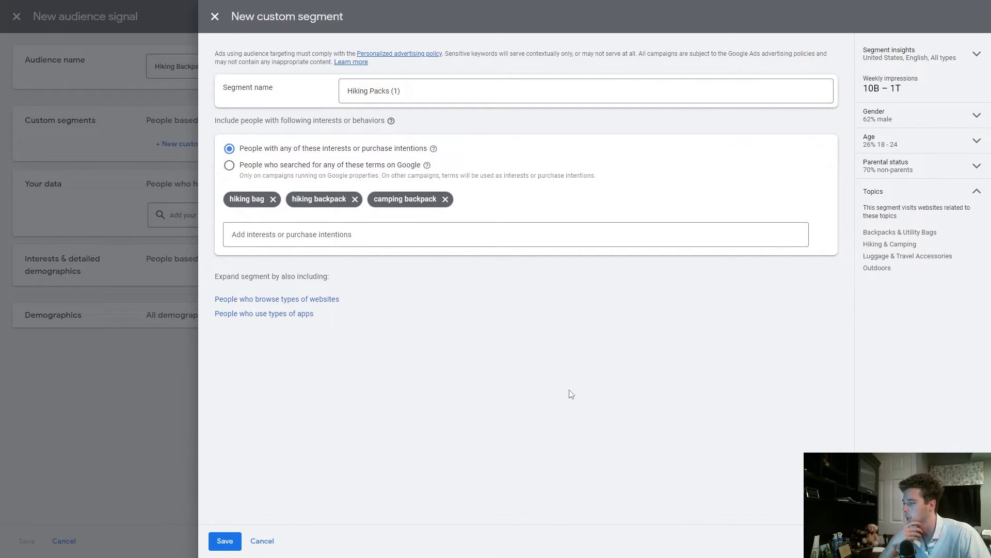
{"action": "left_click", "coordinate": [323, 301]}
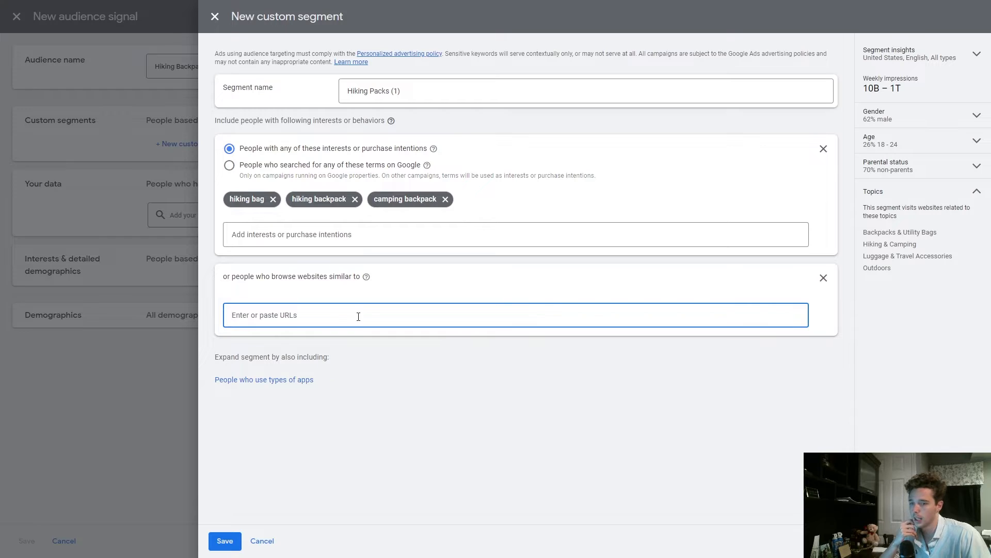
{"action": "left_click", "coordinate": [823, 277]}
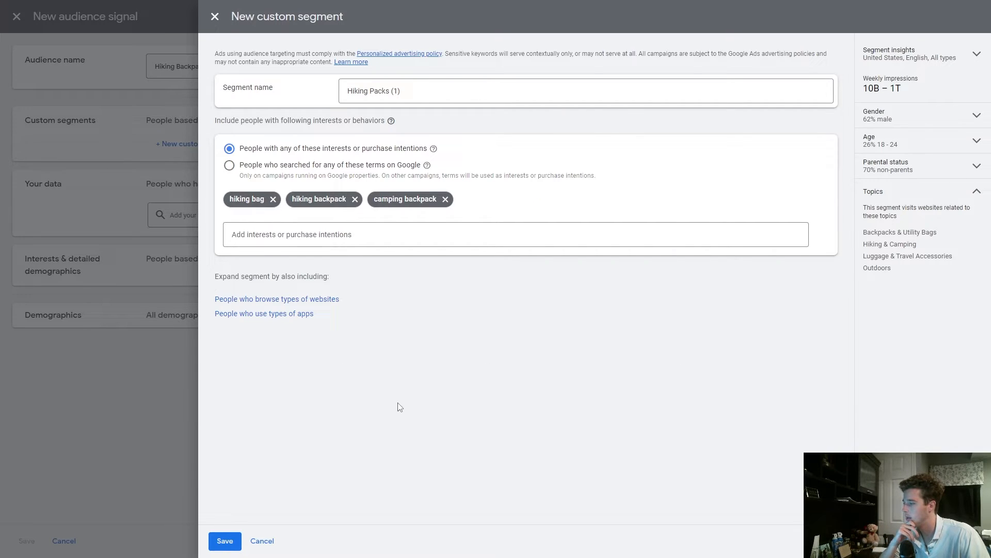
{"action": "left_click", "coordinate": [230, 541]}
Add the Purchasers of Murray Marketing Team - GA4 website visitors list to the signal's own data
{"action": "left_click", "coordinate": [421, 264]}
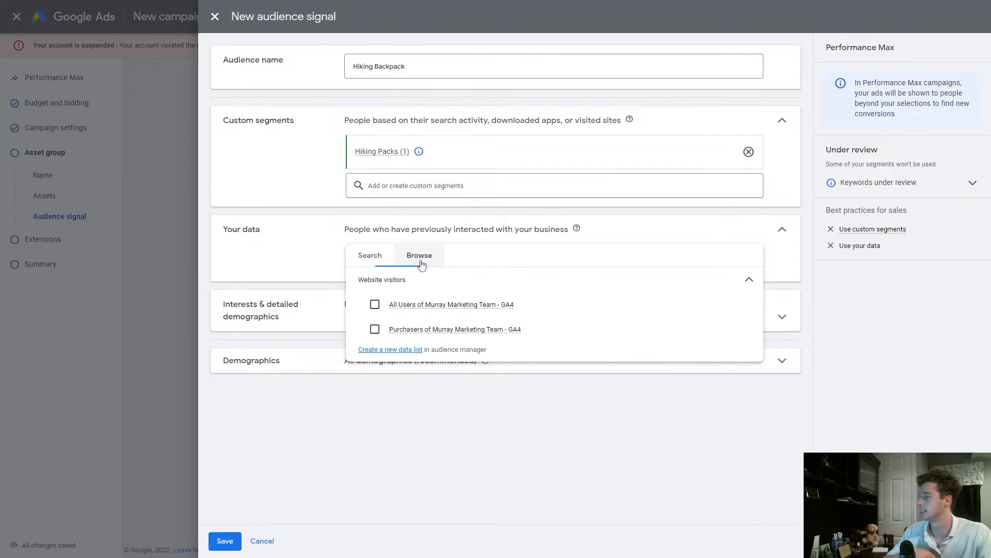
{"action": "left_click", "coordinate": [373, 264]}
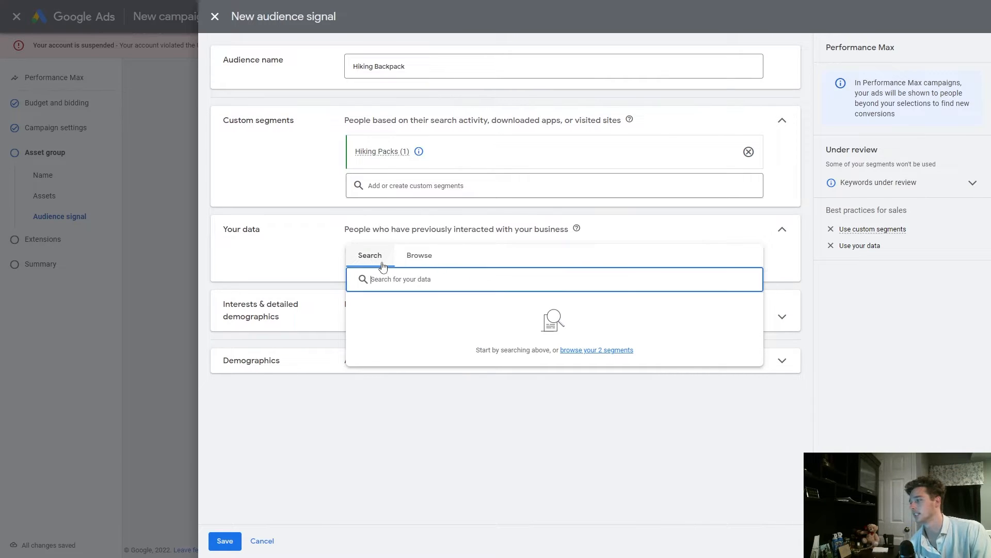
{"action": "left_click", "coordinate": [420, 263]}
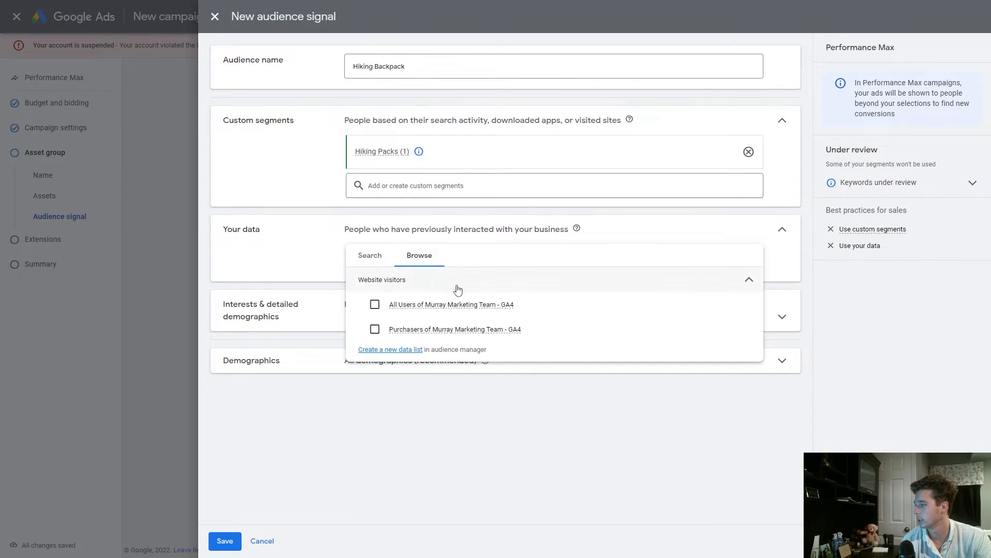
{"action": "mouse_move", "coordinate": [523, 304]}
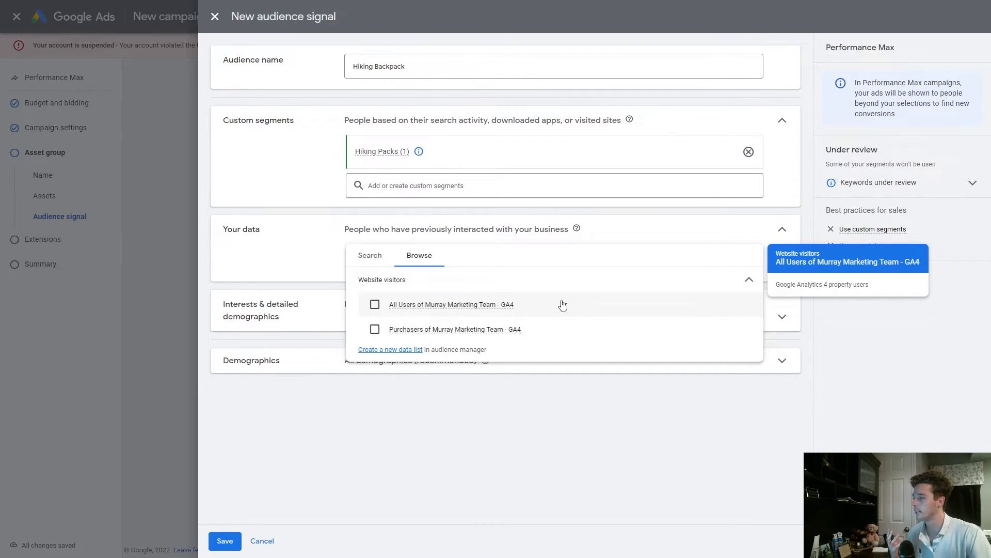
{"action": "left_click", "coordinate": [306, 253]}
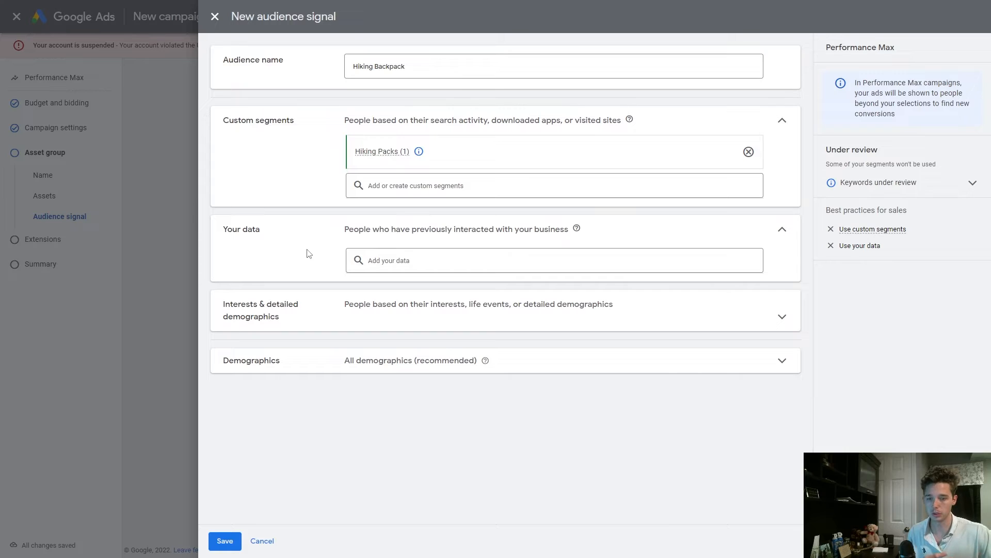
{"action": "left_click", "coordinate": [381, 260]}
{"action": "left_click", "coordinate": [418, 255]}
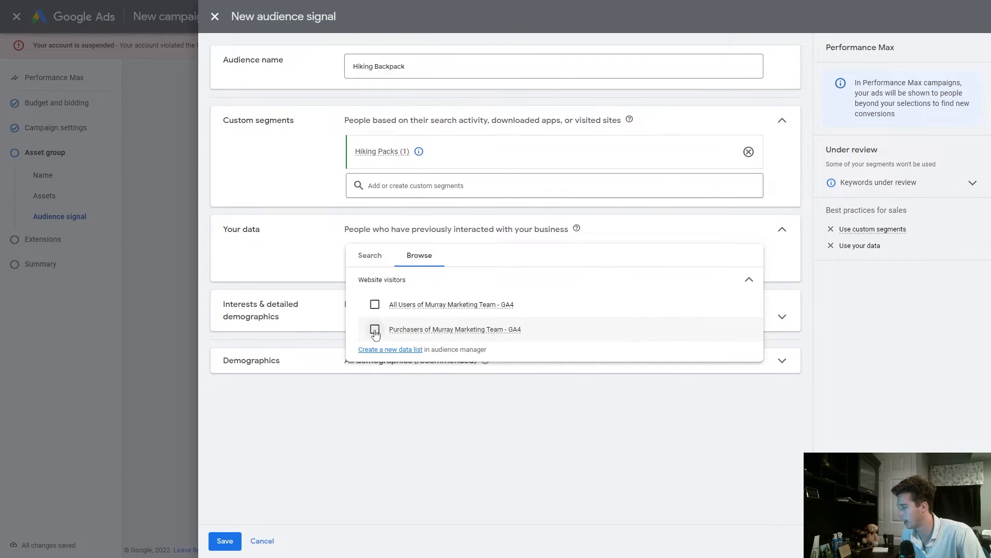
{"action": "left_click", "coordinate": [375, 331]}
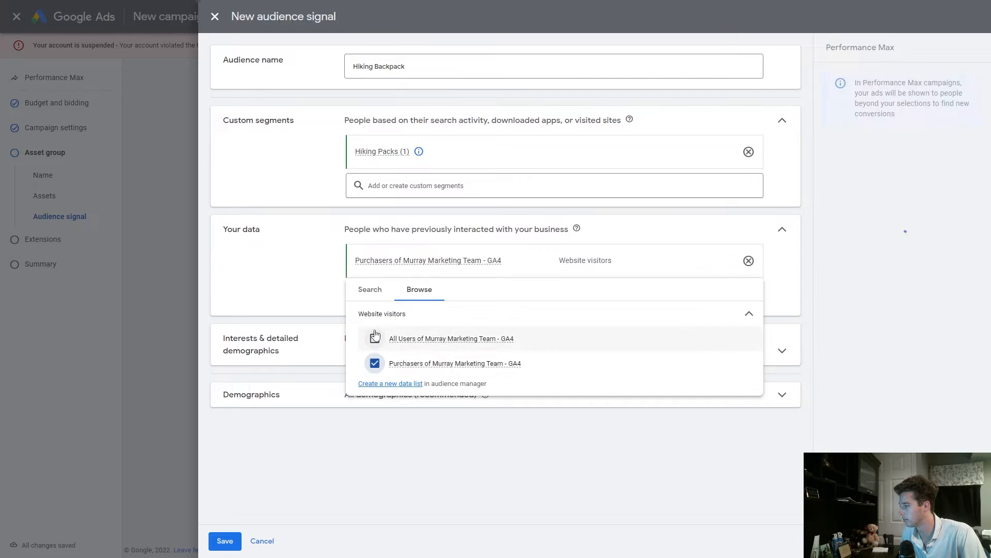
{"action": "left_click", "coordinate": [303, 276]}
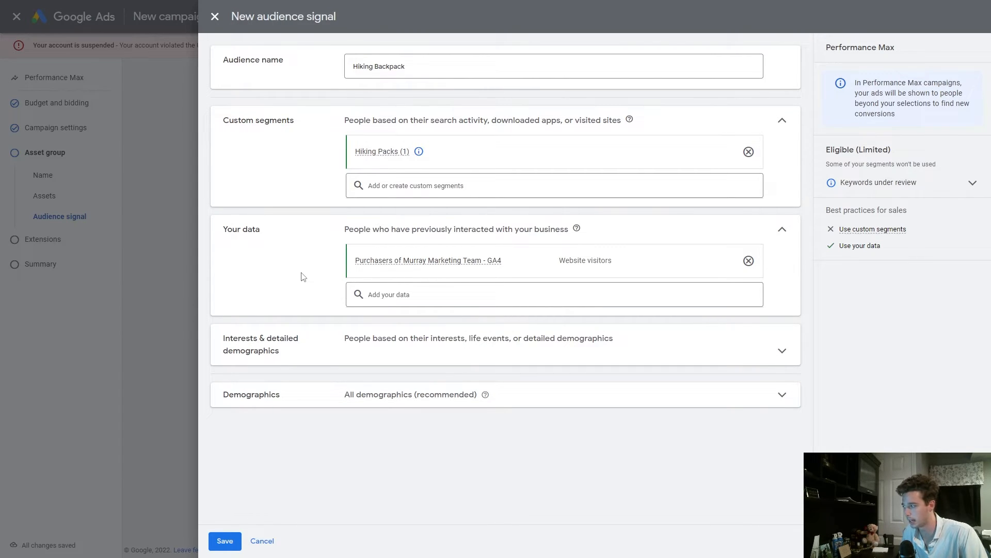
Search interests for hiking backpack and add Hiking Backpacks, Backpacking Packing Tips, Osprey and Backpacks segments
{"action": "left_click", "coordinate": [369, 351]}
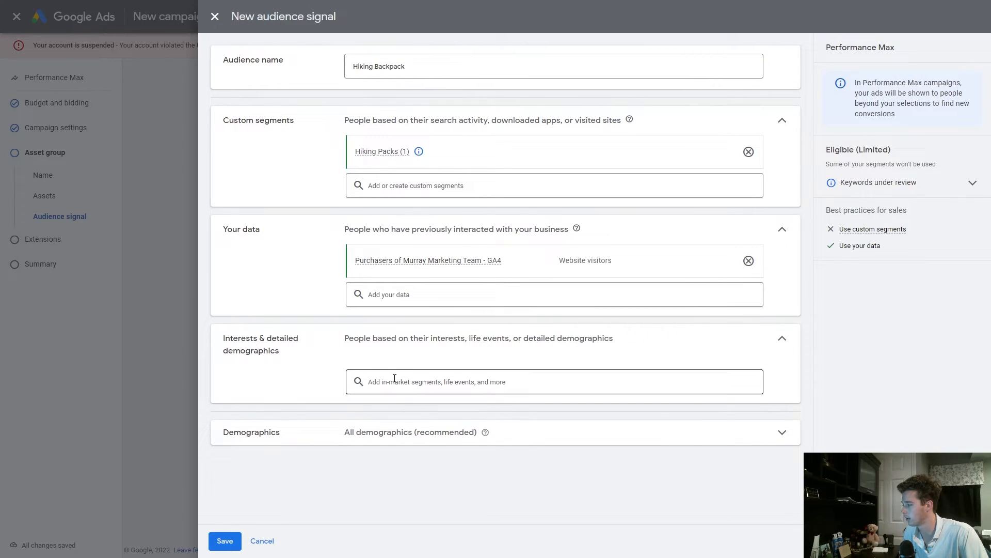
{"action": "left_click", "coordinate": [394, 379]}
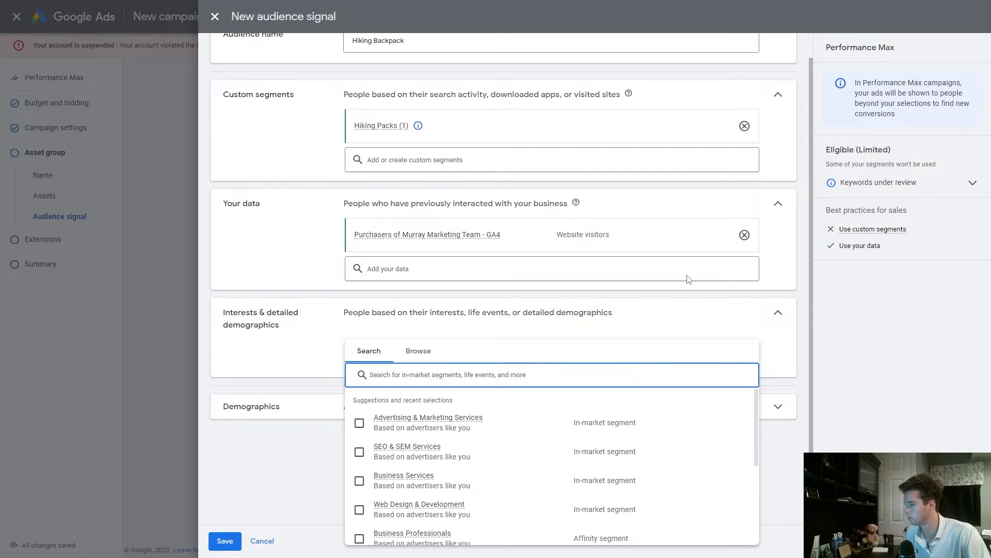
{"action": "left_click", "coordinate": [812, 293]}
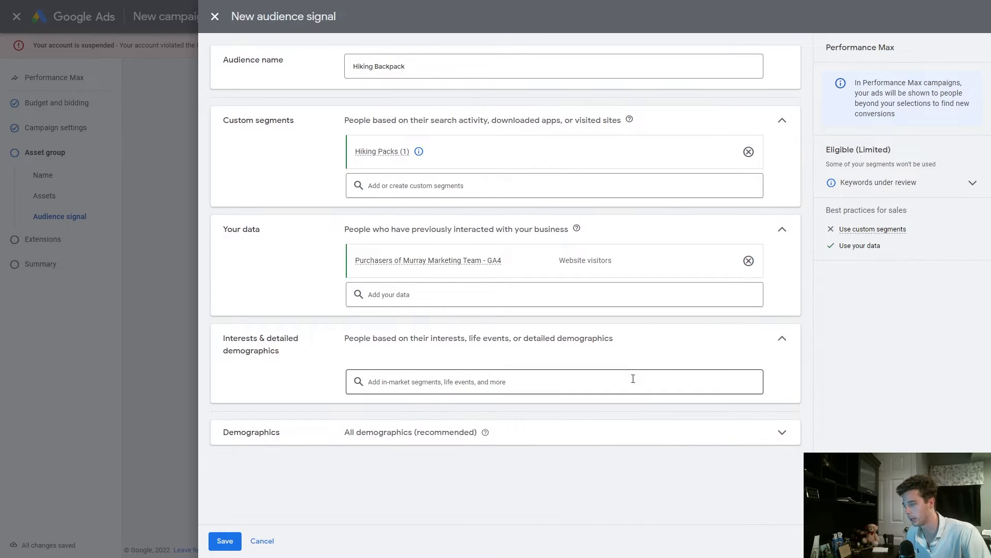
{"action": "left_click", "coordinate": [633, 382]}
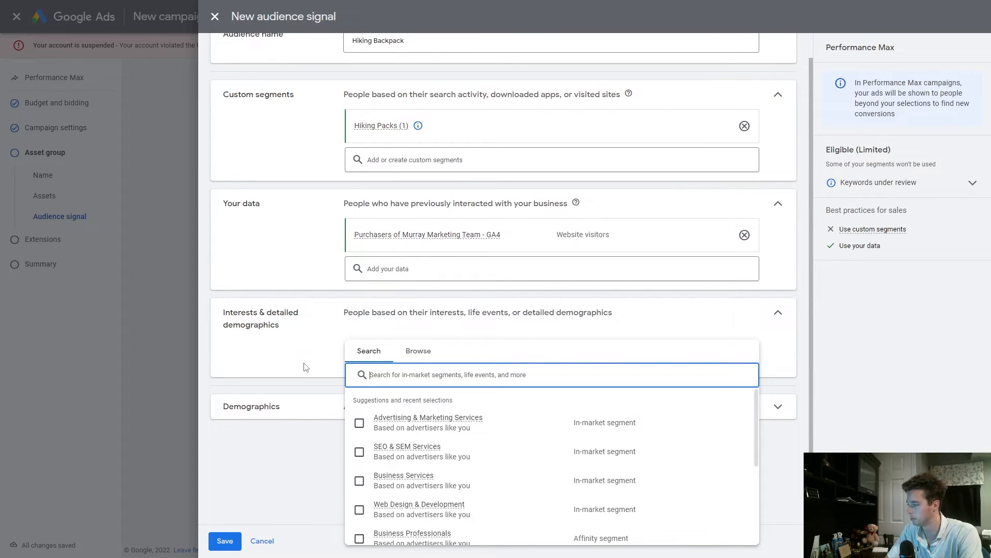
{"action": "type", "text": "hikinh b"}
{"action": "key", "text": "BackSpace"}
{"action": "key", "text": "BackSpace"}
{"action": "key", "text": "BackSpace"}
{"action": "key", "text": "BackSpace"}
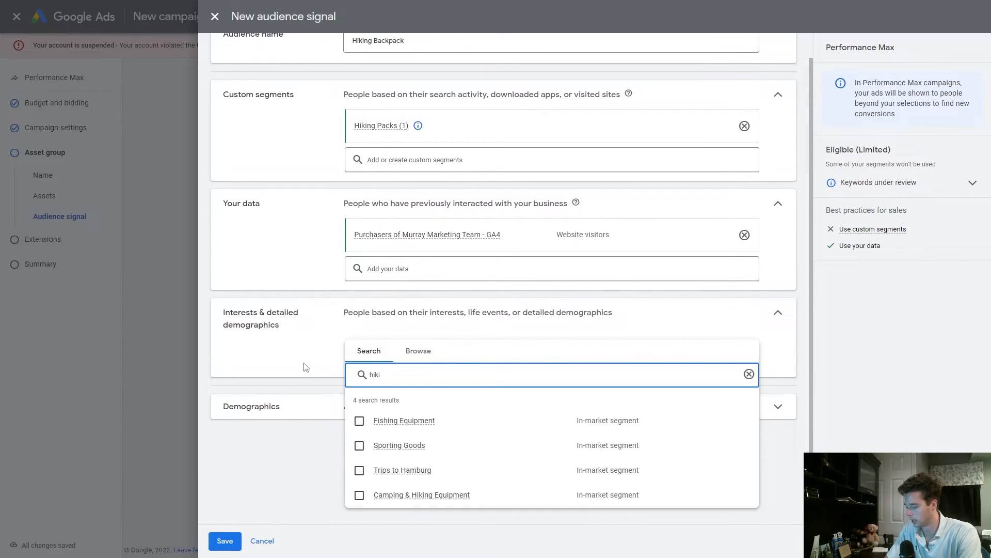
{"action": "type", "text": "ng backpack"}
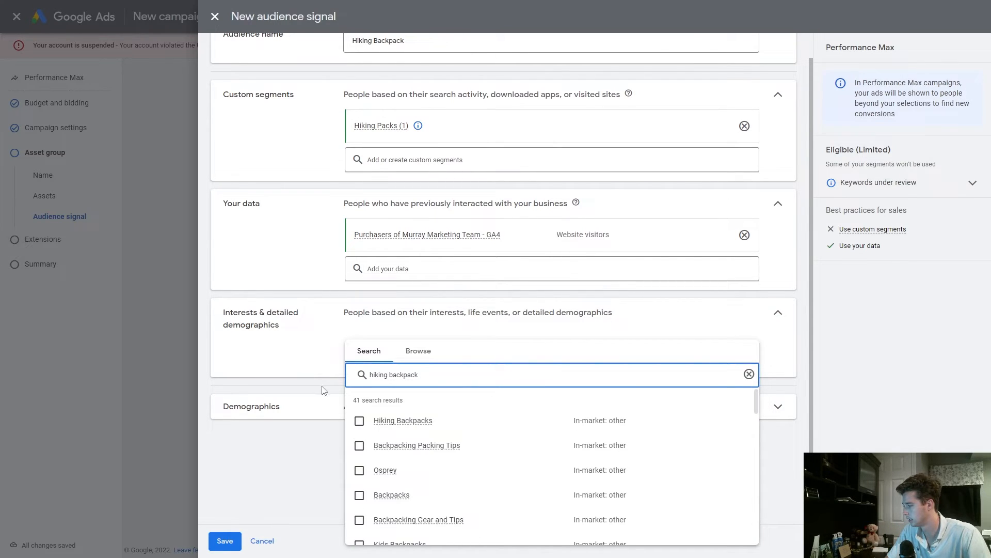
{"action": "left_click", "coordinate": [359, 445]}
{"action": "left_click", "coordinate": [360, 471]}
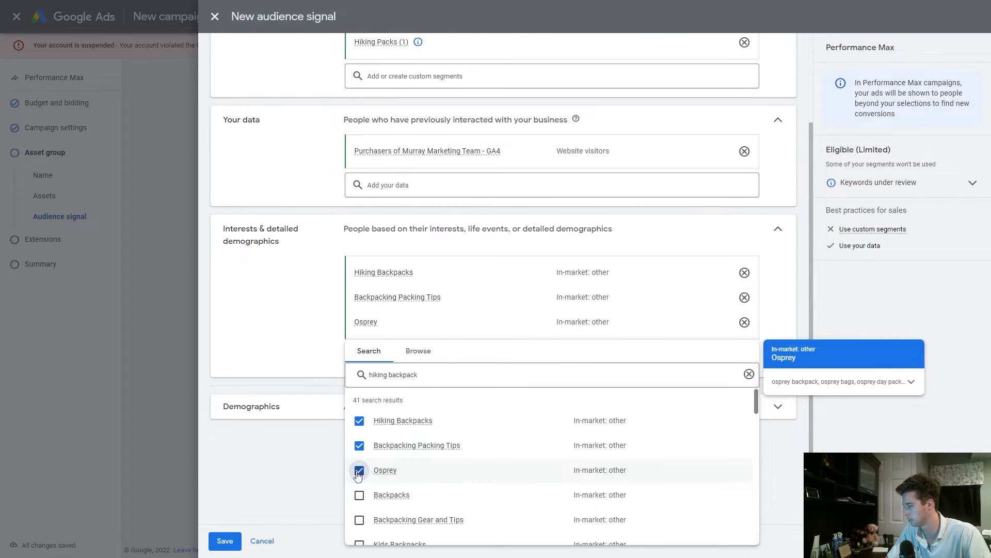
{"action": "left_click", "coordinate": [360, 496]}
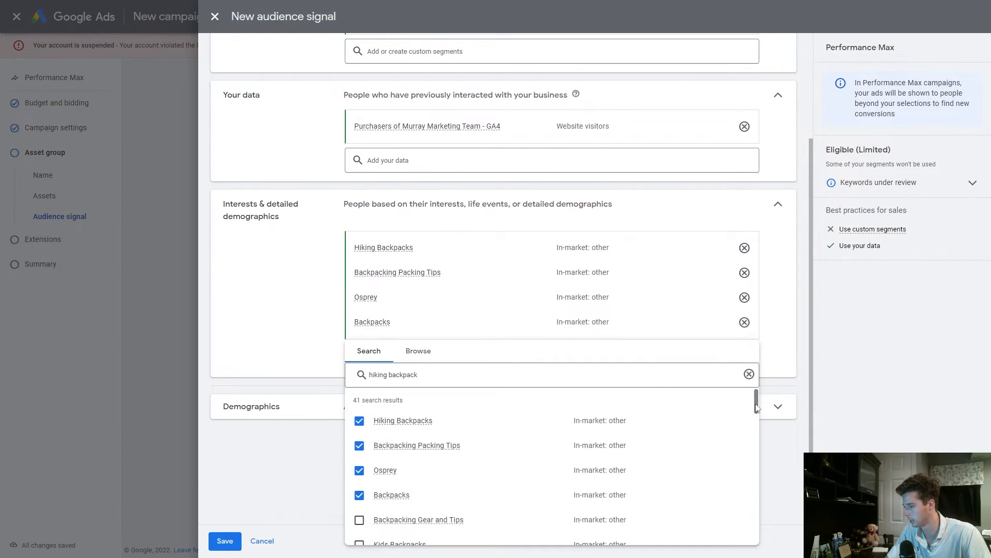
Add the Backpacking Gear and Tips, Travel Backpacks, and Tactical Bags and Packs interest segments
{"action": "scroll", "coordinate": [617, 421], "scroll_direction": "down", "scroll_amount": 2}
{"action": "left_click", "coordinate": [359, 401]}
{"action": "mouse_move", "coordinate": [359, 431]}
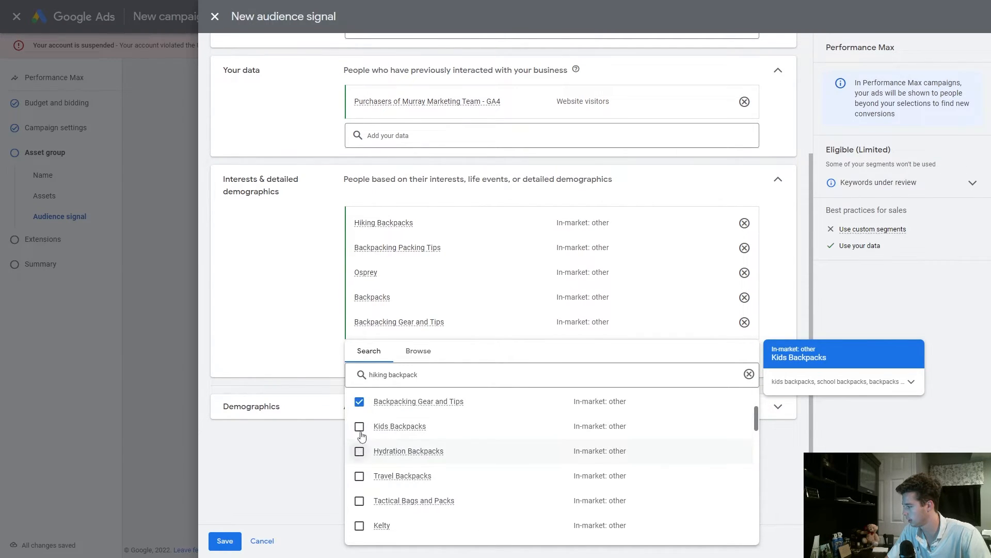
{"action": "left_click", "coordinate": [360, 477]}
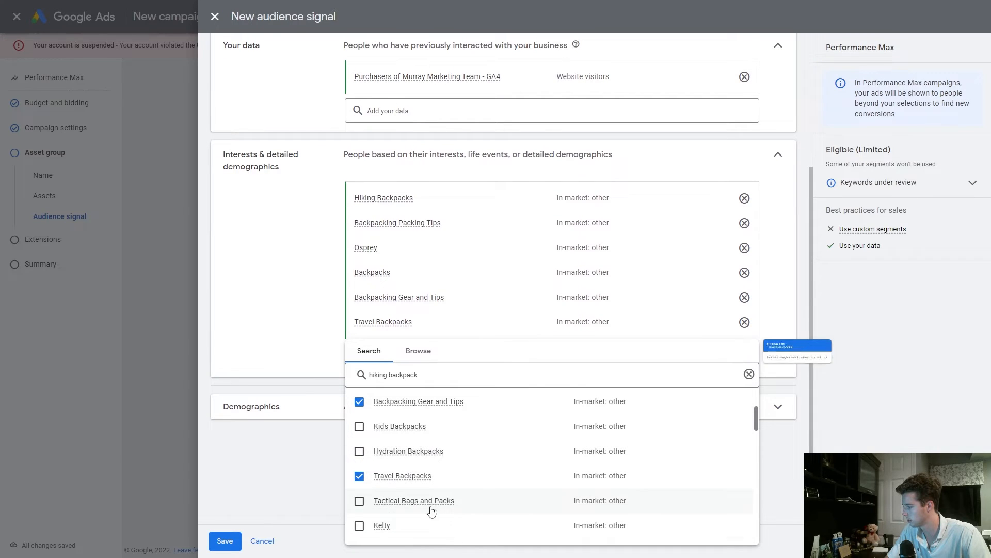
{"action": "left_click", "coordinate": [360, 502]}
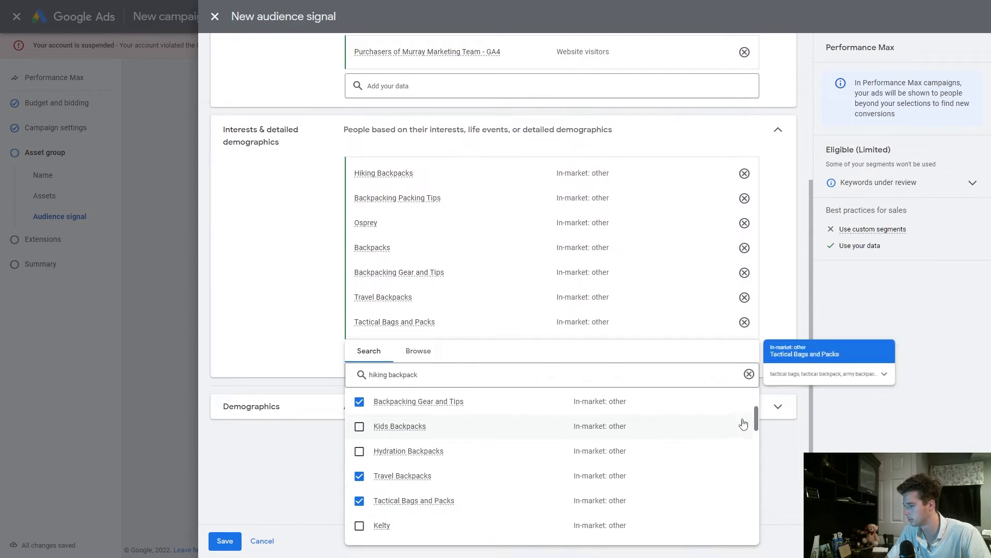
{"action": "scroll", "coordinate": [749, 449], "scroll_direction": "down", "scroll_amount": 5}
{"action": "mouse_move", "coordinate": [752, 459]}
{"action": "left_mouse_down"}
{"action": "mouse_move", "coordinate": [761, 540]}
{"action": "mouse_move", "coordinate": [752, 457]}
{"action": "left_mouse_up"}
{"action": "left_click", "coordinate": [292, 290]}
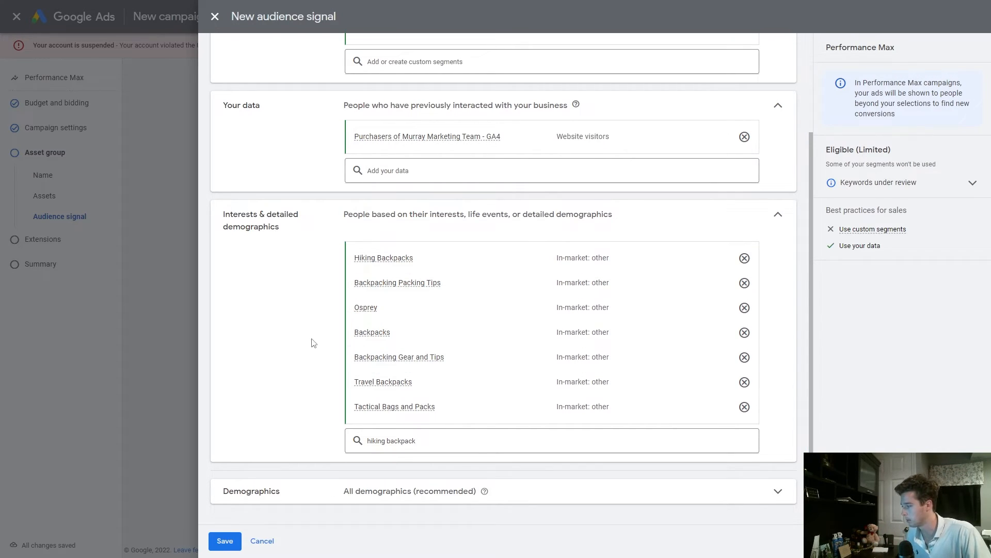
Expand the Demographics section to review its gender and age options
{"action": "left_click", "coordinate": [343, 488]}
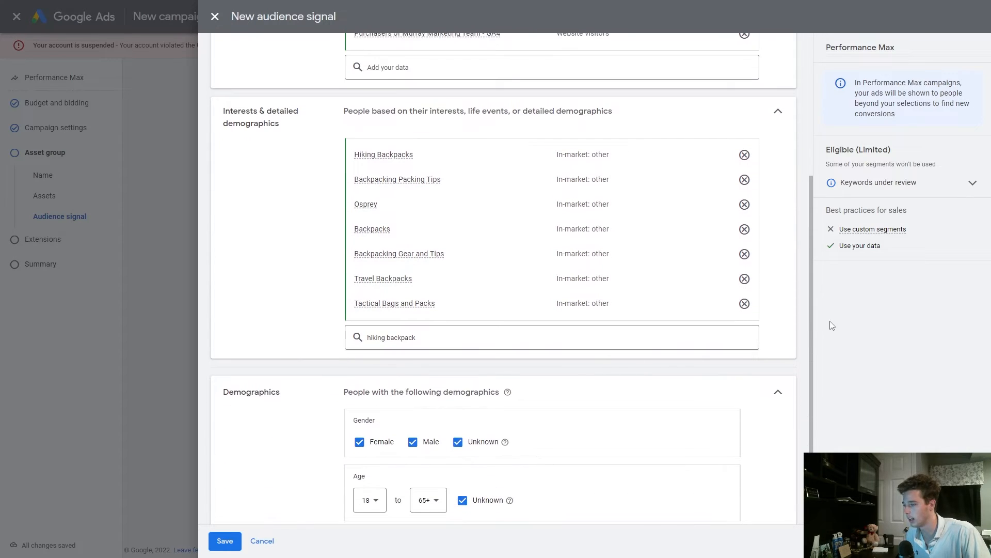
{"action": "scroll", "coordinate": [812, 317], "scroll_direction": "down", "scroll_amount": 1}
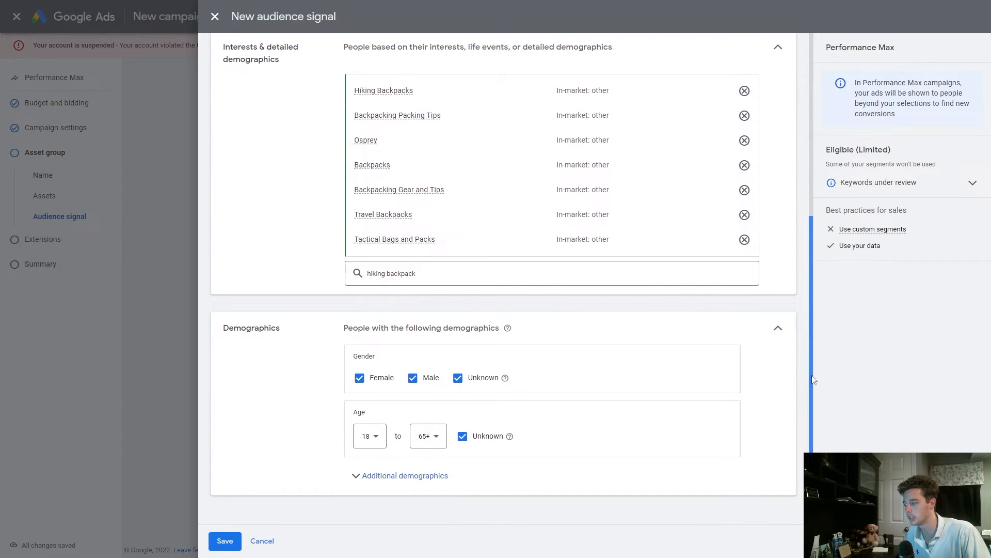
Expand Additional demographics to review the parental status and household income options
{"action": "left_click", "coordinate": [438, 478]}
{"action": "scroll", "coordinate": [818, 315], "scroll_direction": "down", "scroll_amount": 2}
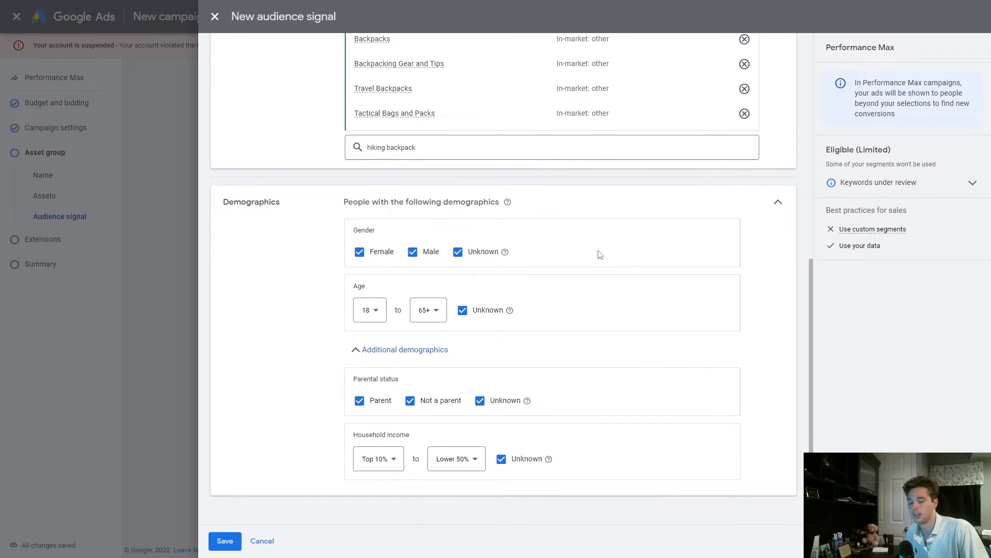
{"action": "left_click", "coordinate": [384, 459]}
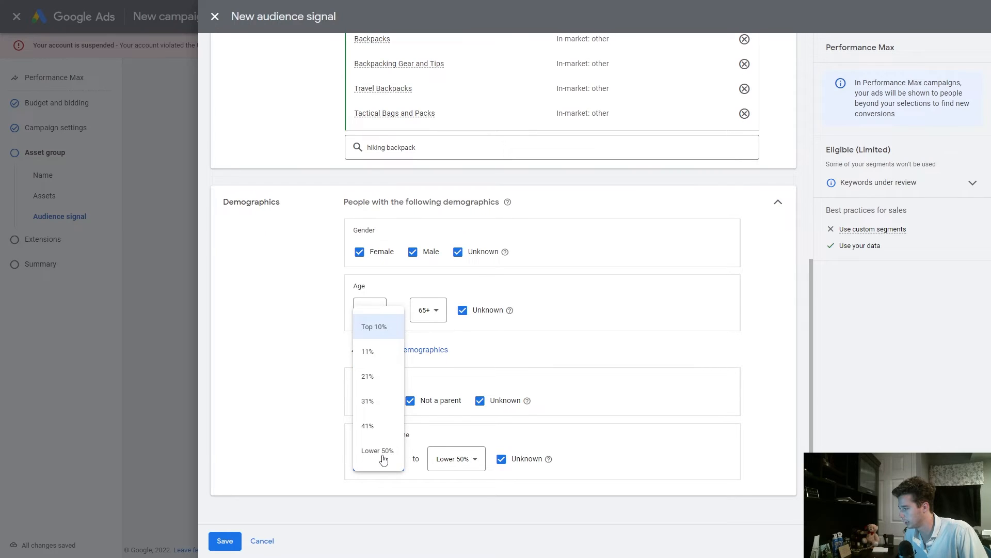
{"action": "left_click", "coordinate": [305, 309]}
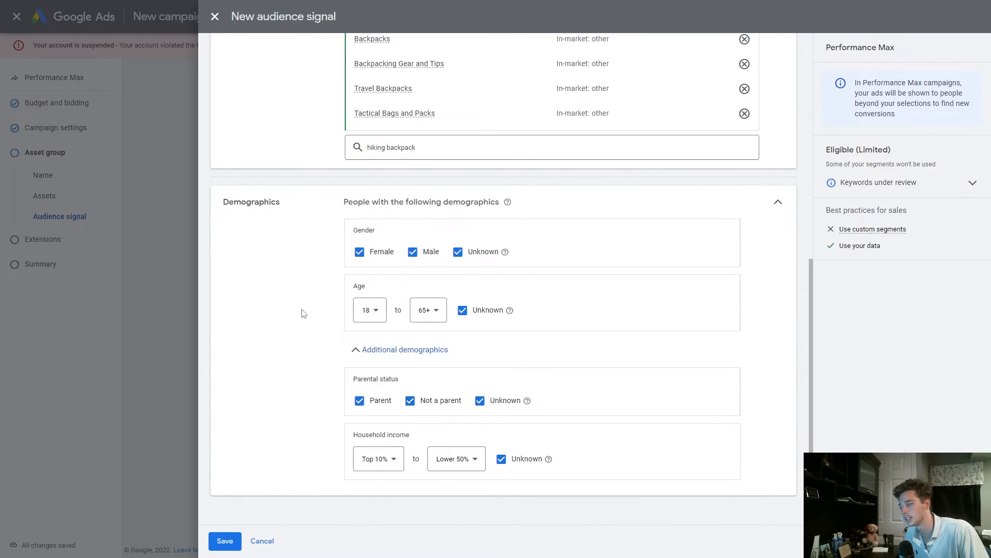
Try narrowing household income to Top 10% to 20%, then revert it to Lower 50% with Unknown included
{"action": "left_click", "coordinate": [455, 459]}
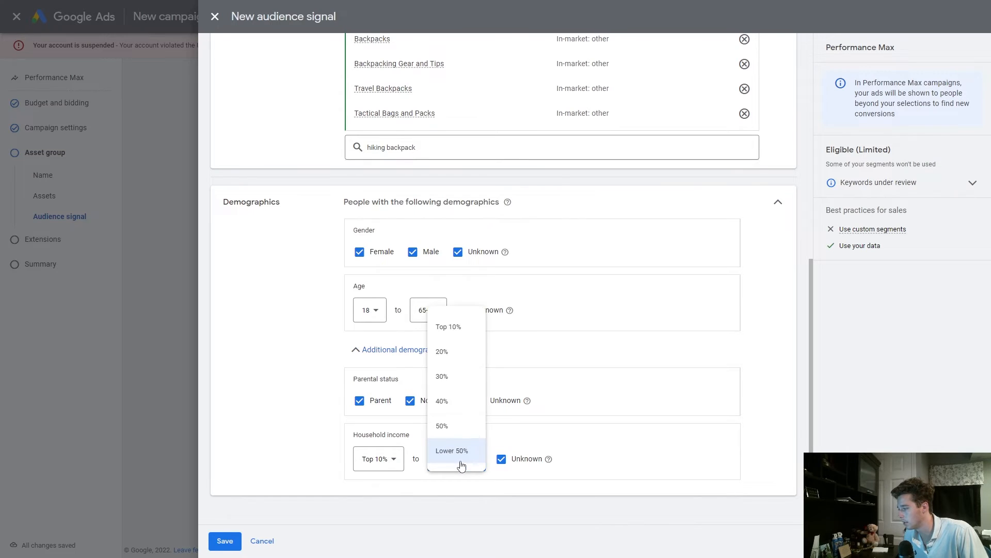
{"action": "left_click", "coordinate": [451, 362]}
{"action": "left_click", "coordinate": [515, 462]}
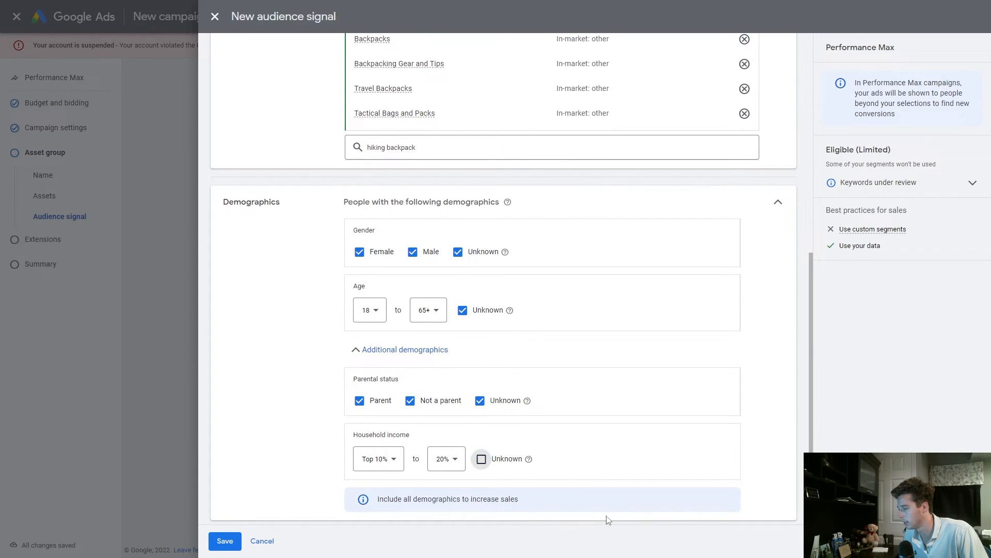
{"action": "left_click", "coordinate": [449, 465]}
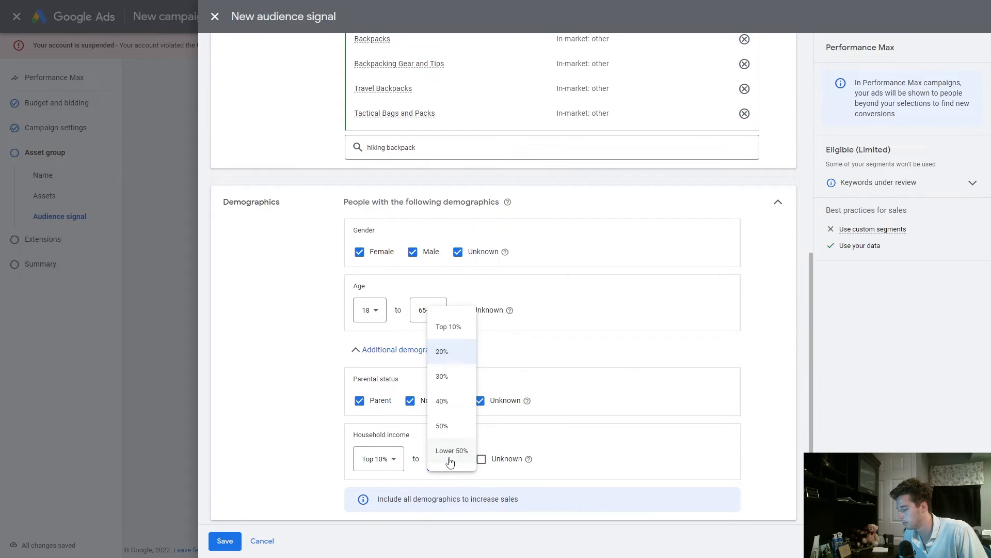
{"action": "left_click", "coordinate": [449, 457]}
{"action": "left_click", "coordinate": [501, 459]}
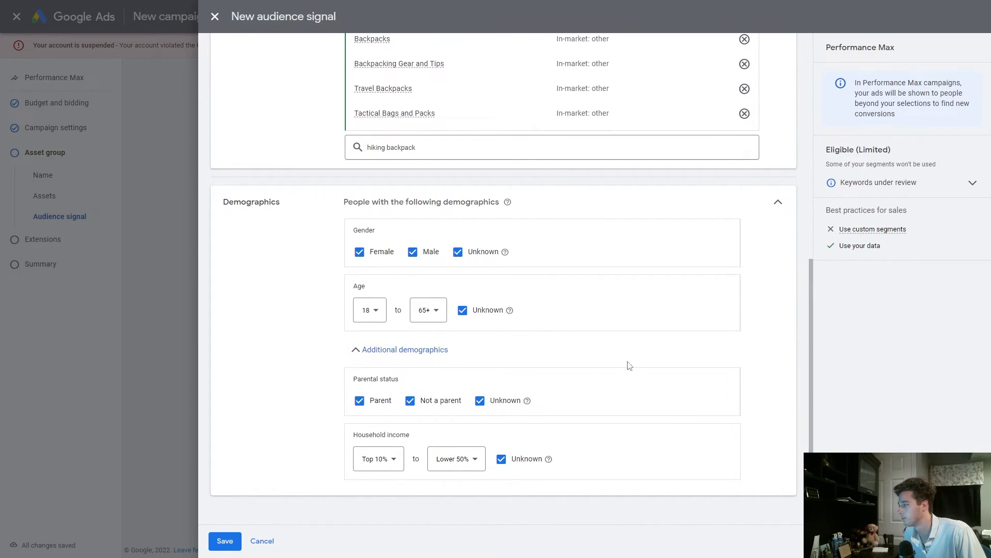
Collapse Demographics, save the Hiking Backpack audience signal, and open the Extensions step
{"action": "left_click", "coordinate": [777, 203]}
{"action": "left_click", "coordinate": [226, 540]}
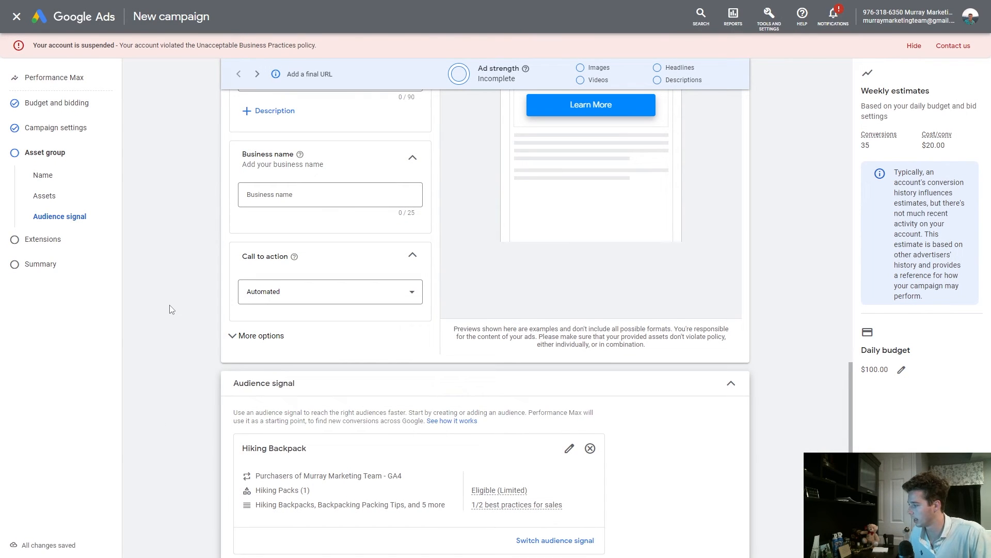
{"action": "middle_click", "coordinate": [161, 305]}
{"action": "middle_click", "coordinate": [162, 345]}
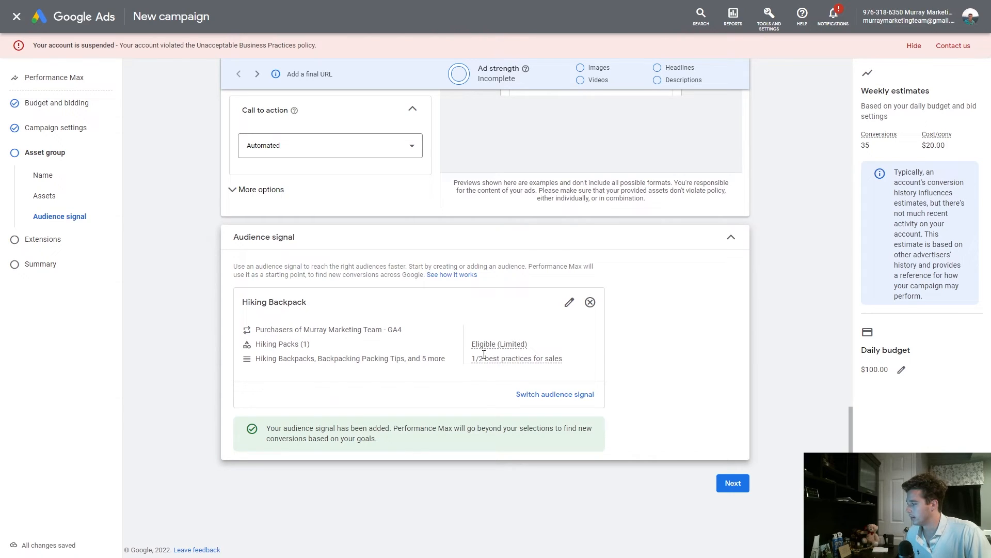
{"action": "left_click", "coordinate": [44, 239]}
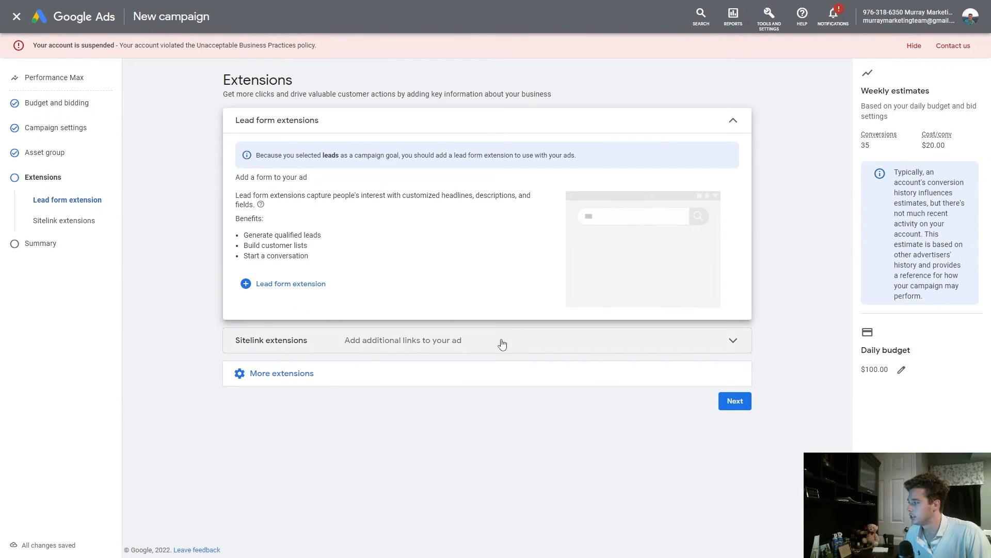
Expand the additional extension types and move on to the campaign Summary review
{"action": "left_click", "coordinate": [416, 381]}
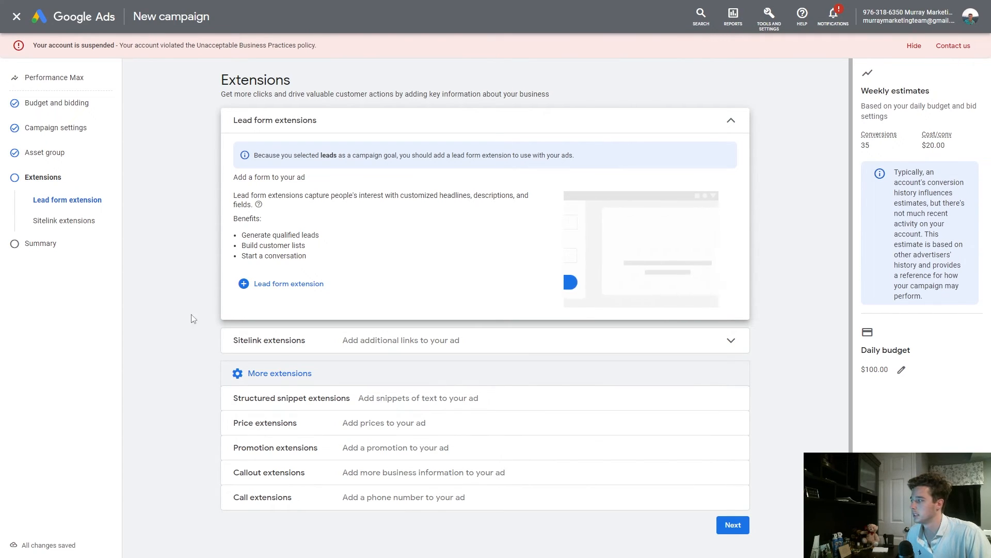
{"action": "left_click", "coordinate": [43, 243]}
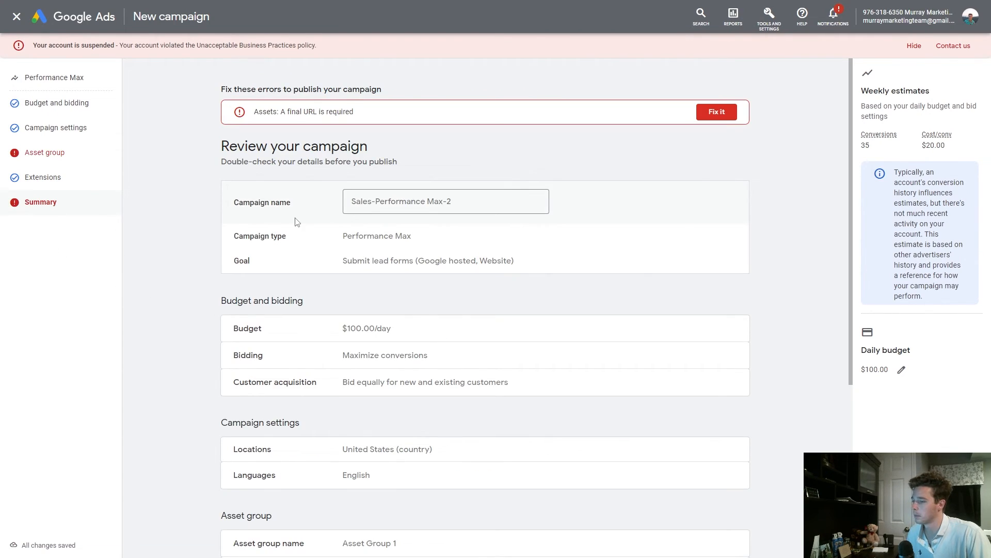